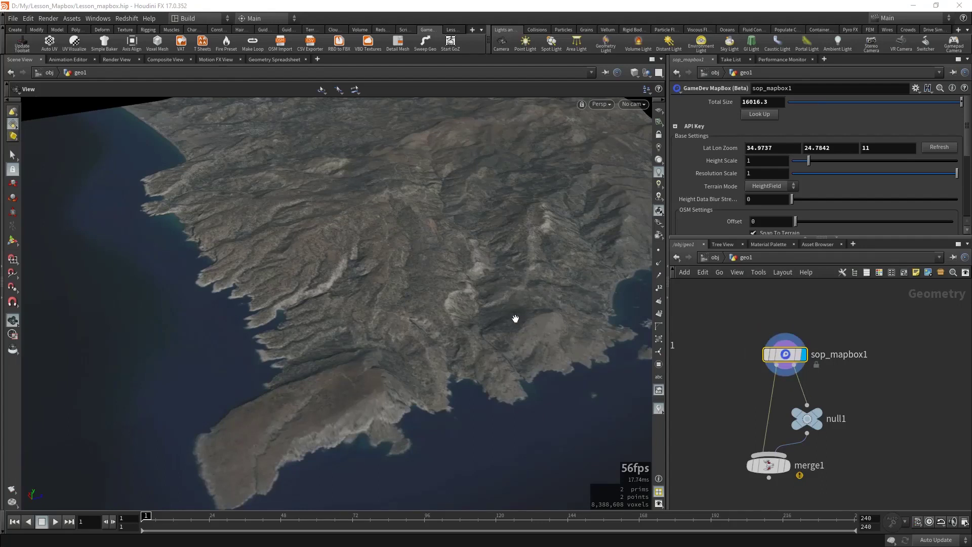
Step: Orbit the coastline terrain to a steeper, closer view, then pull back
mouse_move(487, 276)
mouse_down()
mouse_move(520, 325)
mouse_move(493, 310)
mouse_move(497, 343)
mouse_move(557, 309)
mouse_move(462, 369)
mouse_move(536, 341)
mouse_move(469, 332)
mouse_move(518, 329)
mouse_move(554, 289)
mouse_up()
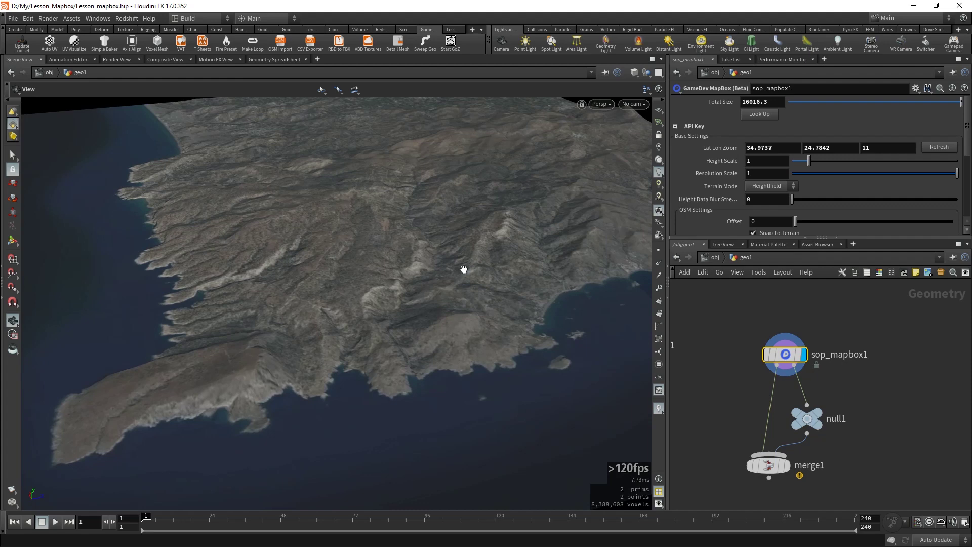
mouse_move(521, 261)
mouse_down()
mouse_move(440, 412)
mouse_move(506, 243)
mouse_move(466, 301)
mouse_up()
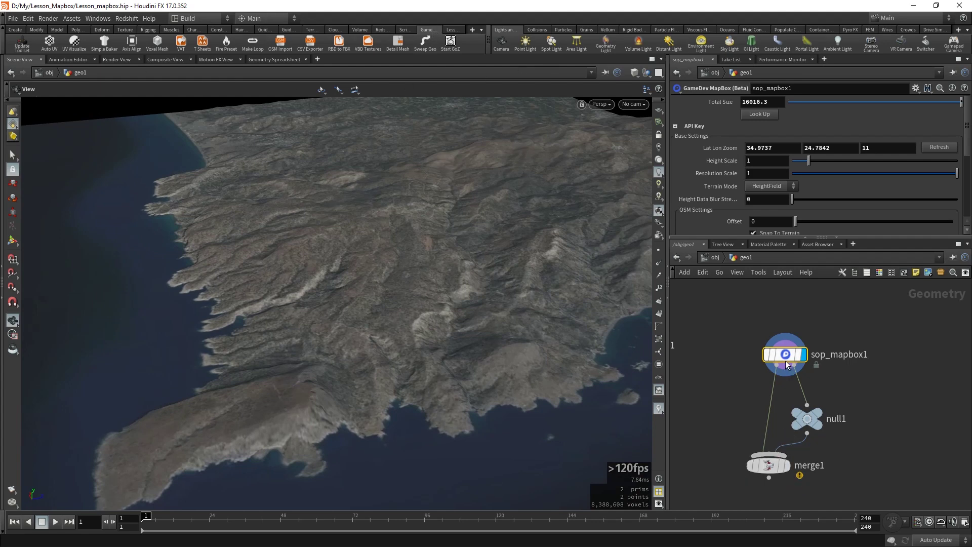
scroll(843, 349, up, 3)
scroll(761, 424, down, 1)
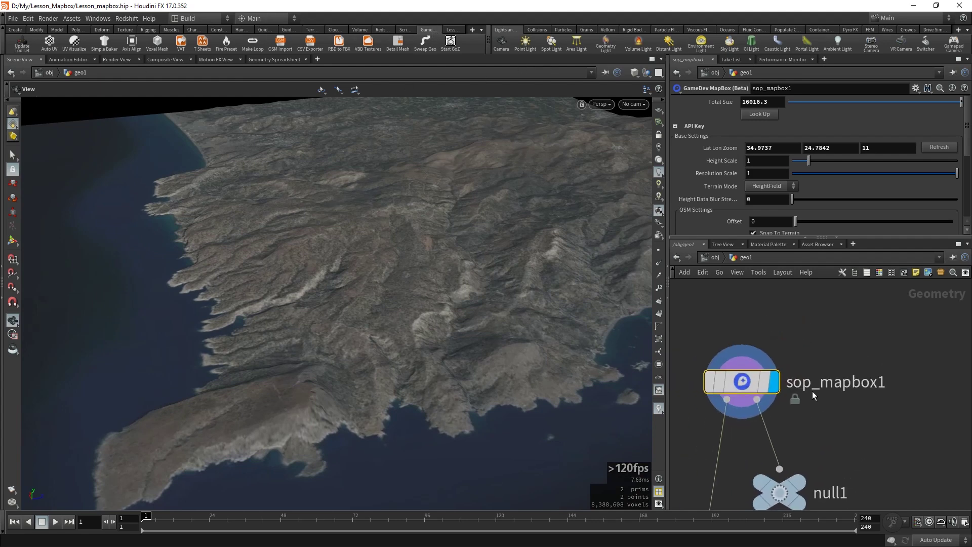
Step: Lock the sop_mapbox1 node's output and recenter the network view
click(723, 390)
scroll(807, 405, down, 2)
middle_drag(806, 405, 841, 416)
scroll(804, 378, up, 2)
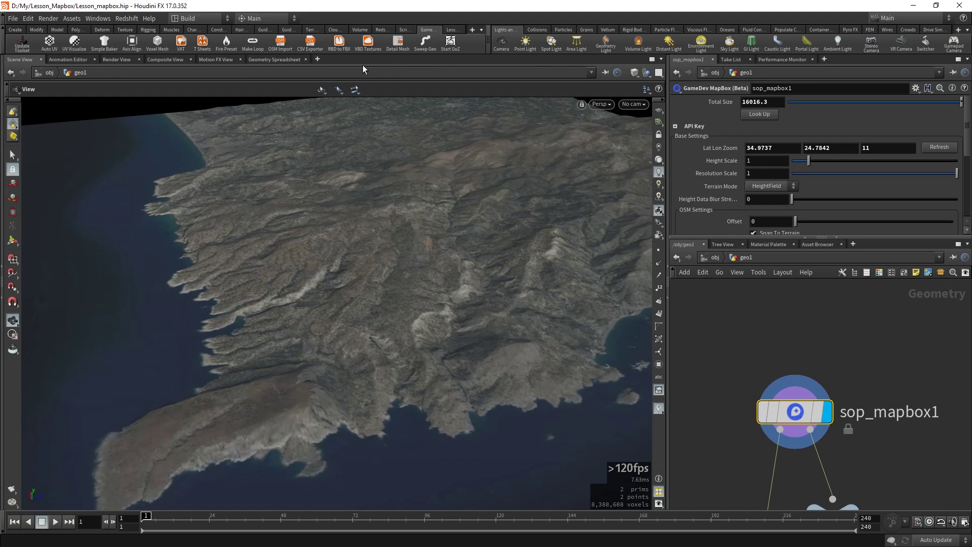
key(h)
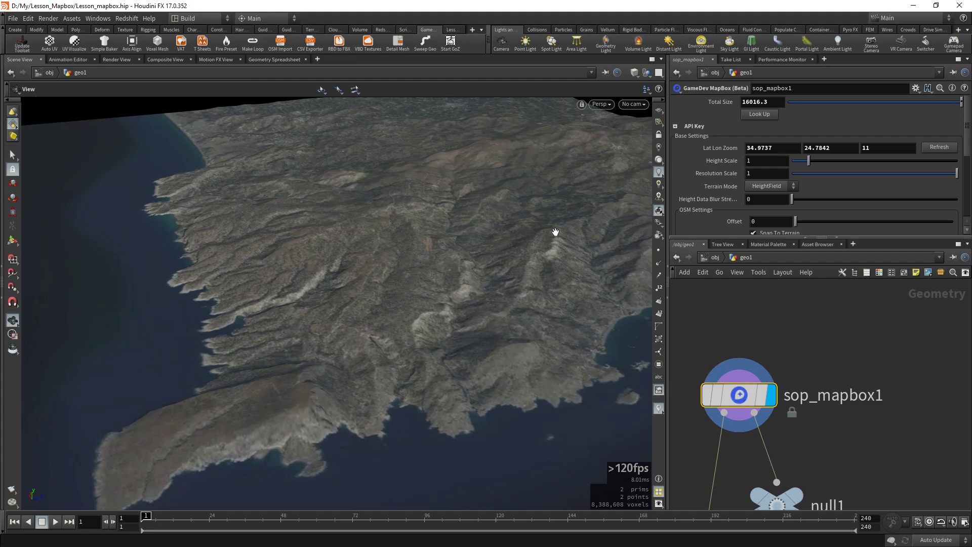
Step: Re-angle the terrain obliquely and show sop_mapbox1's geometry info
mouse_move(582, 236)
mouse_down()
mouse_move(516, 347)
mouse_move(564, 243)
mouse_move(386, 336)
mouse_move(494, 316)
mouse_move(531, 289)
mouse_move(501, 299)
mouse_move(473, 287)
mouse_move(419, 311)
mouse_move(413, 348)
mouse_move(334, 341)
mouse_up()
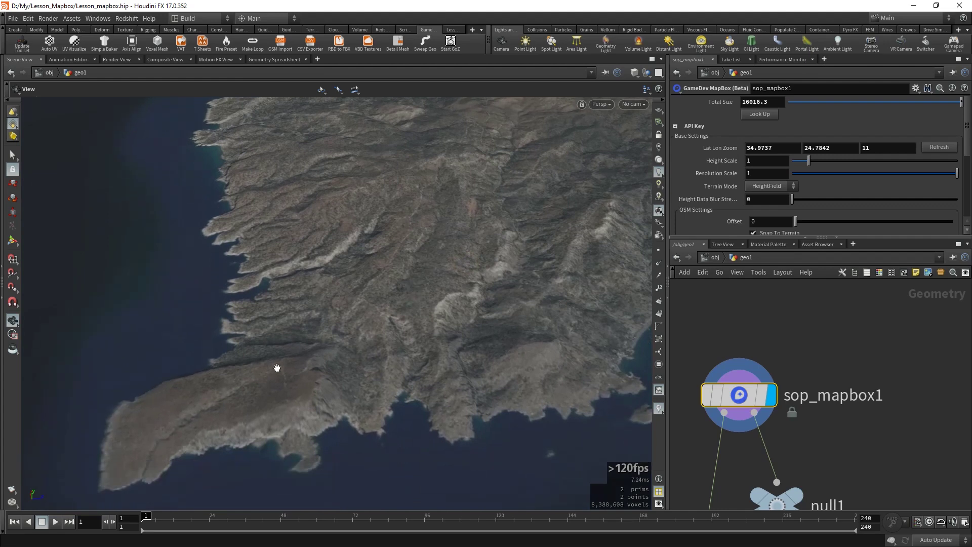
mouse_move(462, 276)
mouse_down()
mouse_move(485, 247)
mouse_move(484, 193)
mouse_move(480, 256)
mouse_move(393, 321)
mouse_move(214, 351)
mouse_move(419, 273)
mouse_move(604, 362)
mouse_move(358, 307)
mouse_move(427, 341)
mouse_move(419, 248)
mouse_move(557, 330)
mouse_up()
mouse_move(739, 395)
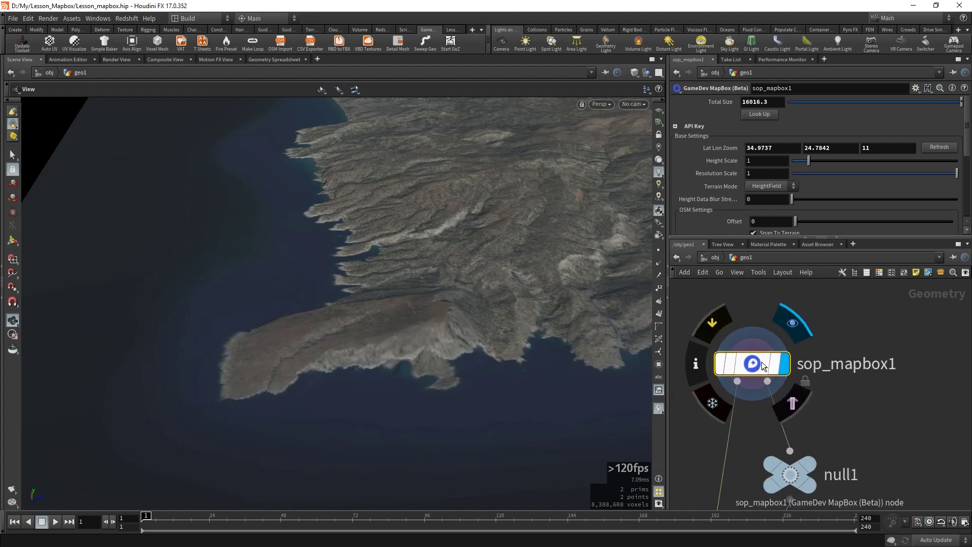
middle_click(761, 361)
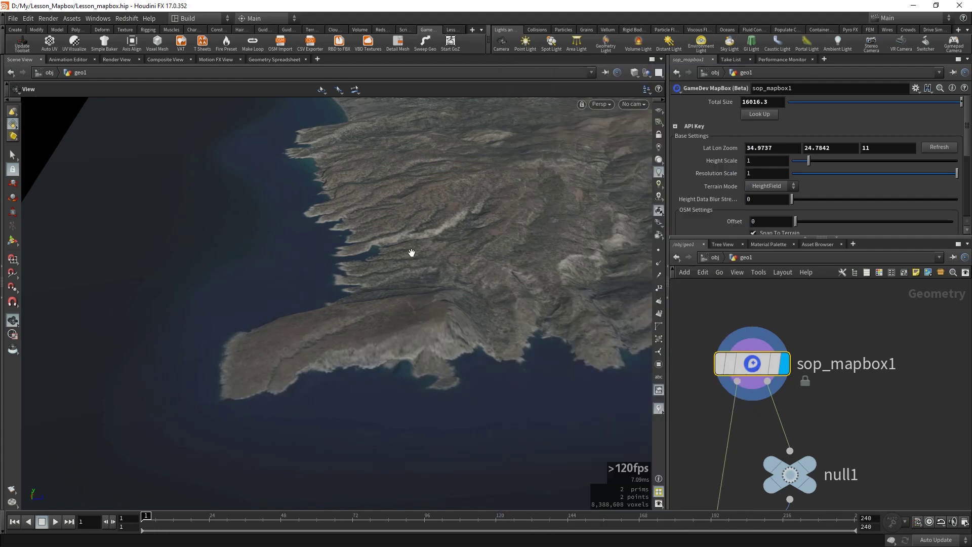
scroll(412, 261, up, 5)
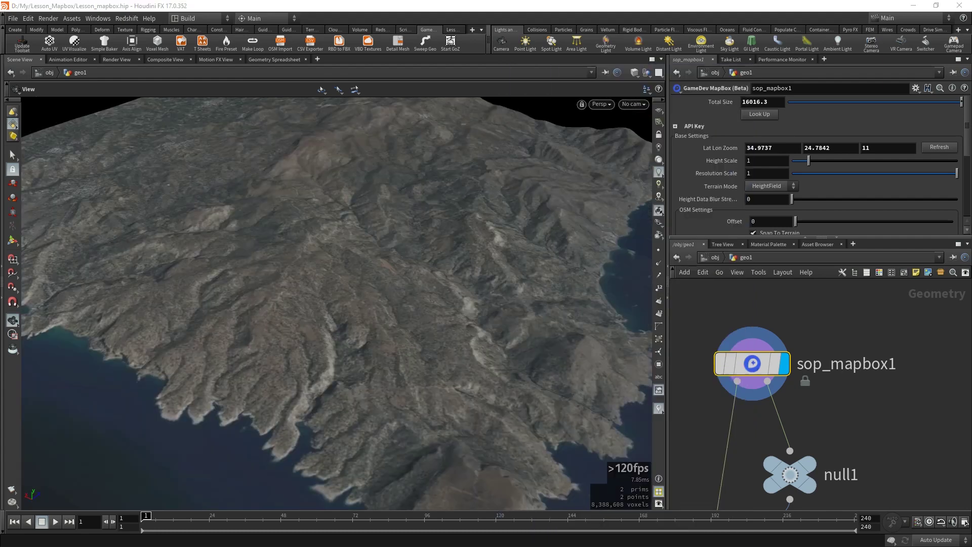
scroll(558, 324, up, 3)
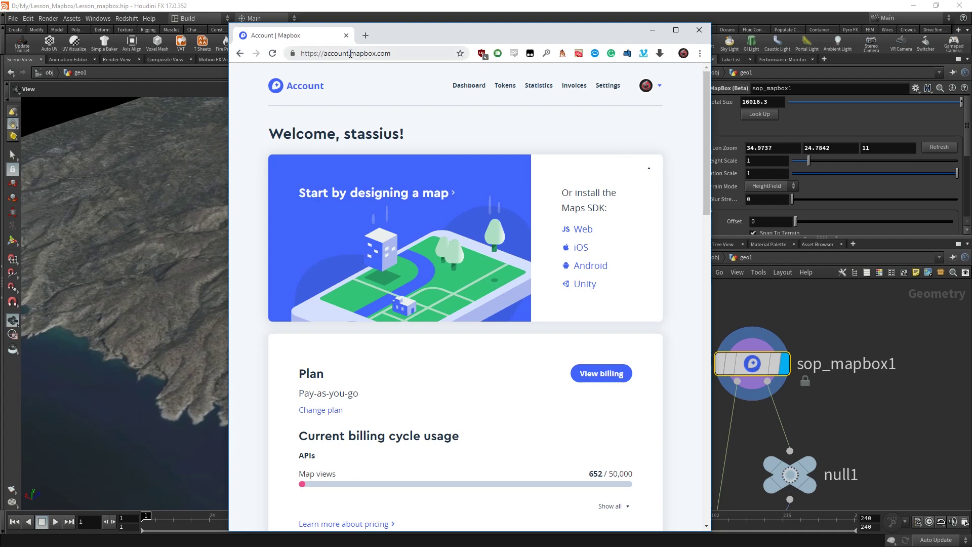
Step: Check the Mapbox account page's address and profile options
drag(351, 53, 391, 53)
click(391, 88)
click(661, 87)
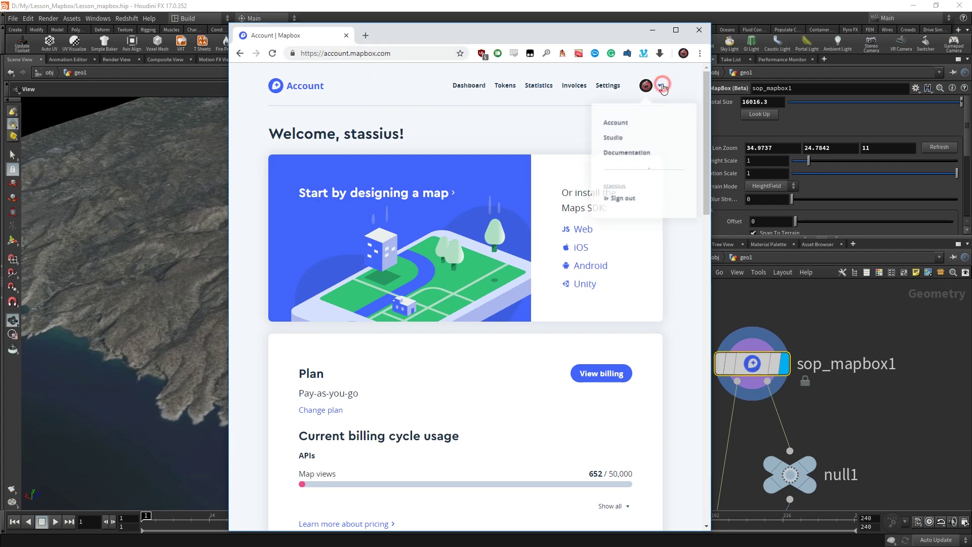
click(505, 108)
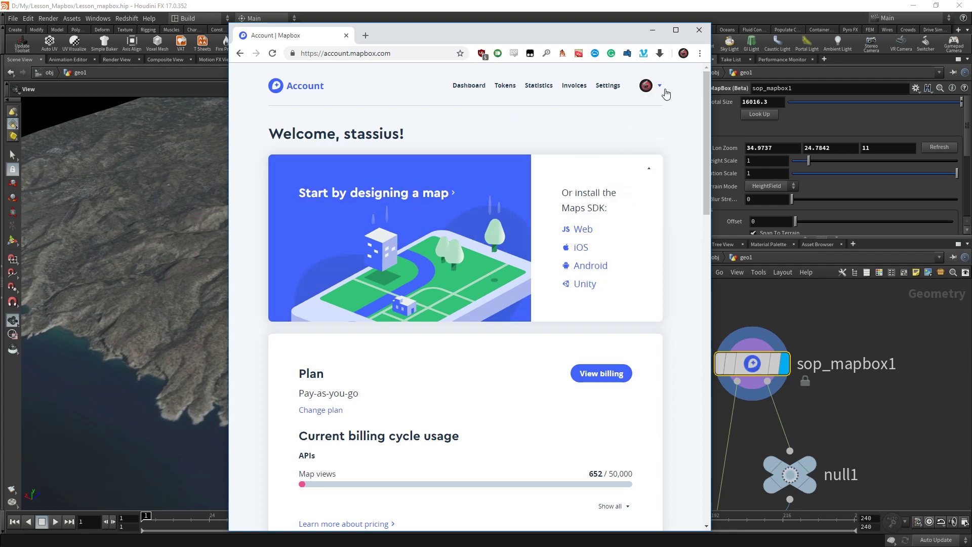
Step: Scroll down to the default public access token, then return to Houdini
scroll(373, 321, down, 2)
scroll(396, 334, down, 3)
scroll(395, 334, down, 1)
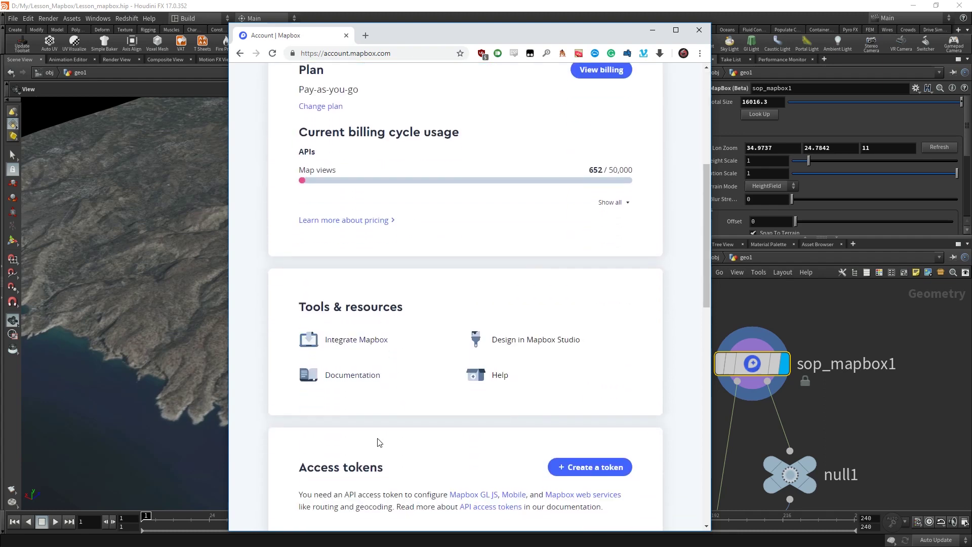
scroll(450, 458, down, 5)
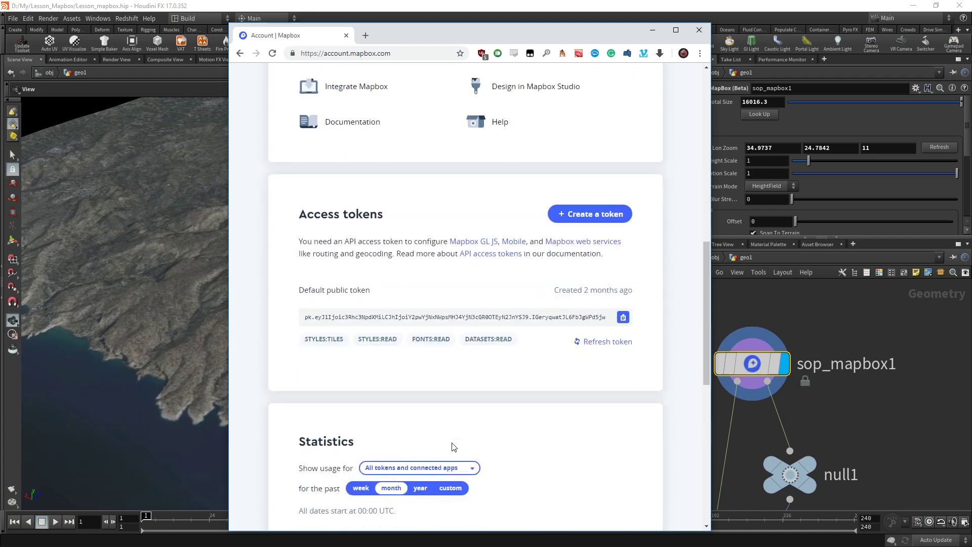
scroll(287, 330, up, 1)
scroll(286, 330, up, 4)
click(853, 313)
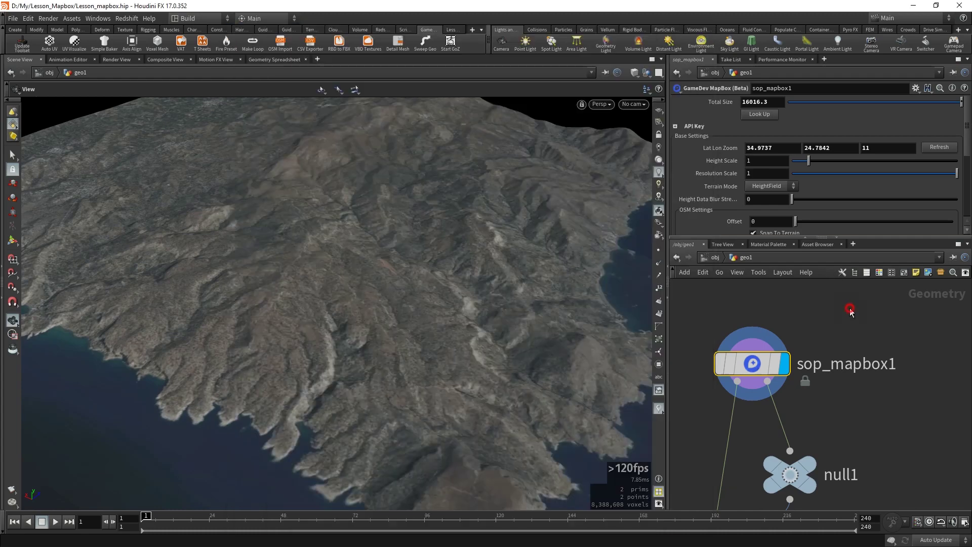
Step: Select sop_mapbox1 and check its API Key parameter and parameter options list
drag(691, 323, 849, 443)
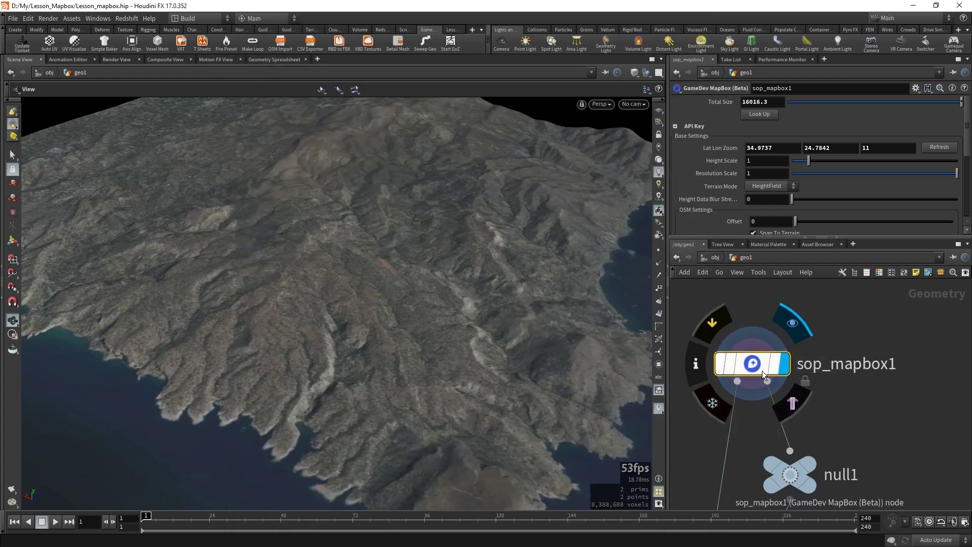
click(675, 127)
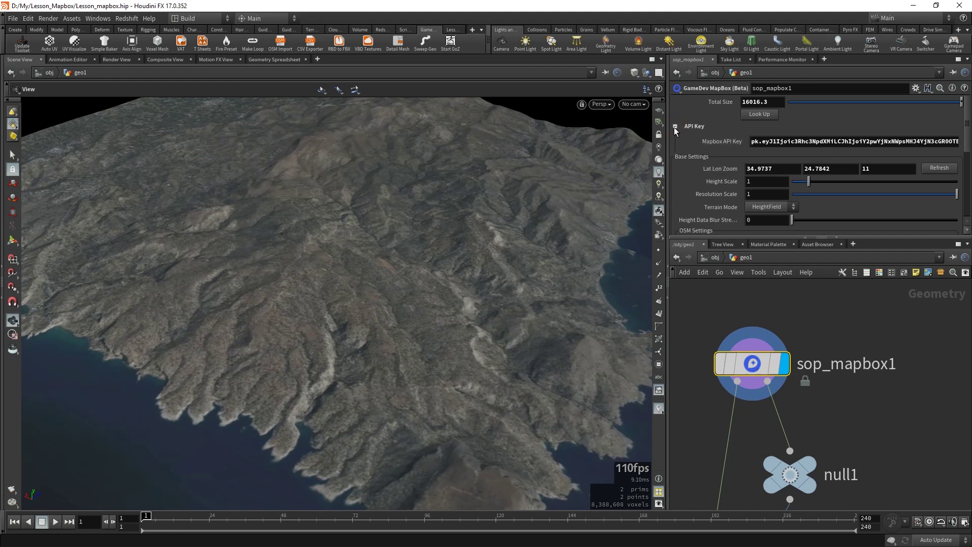
click(675, 126)
click(915, 88)
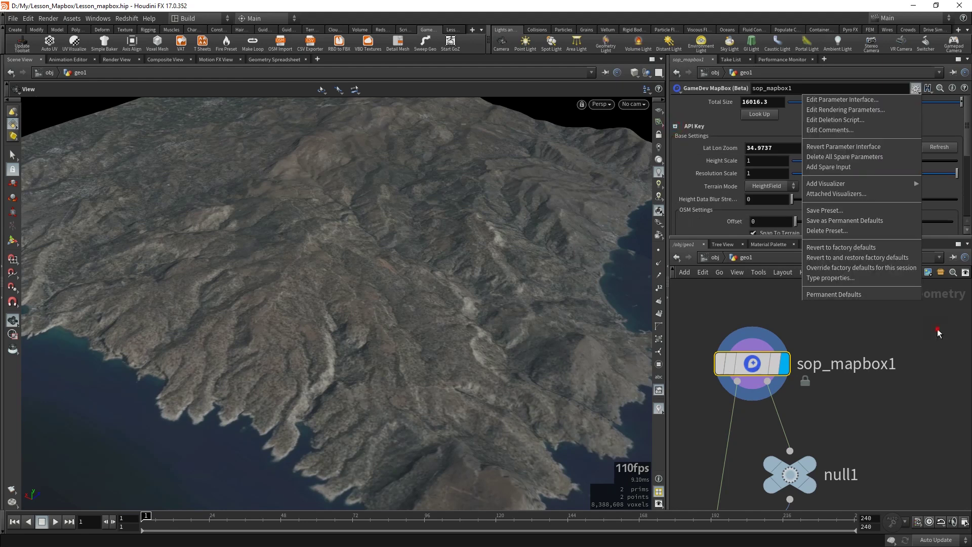
click(915, 88)
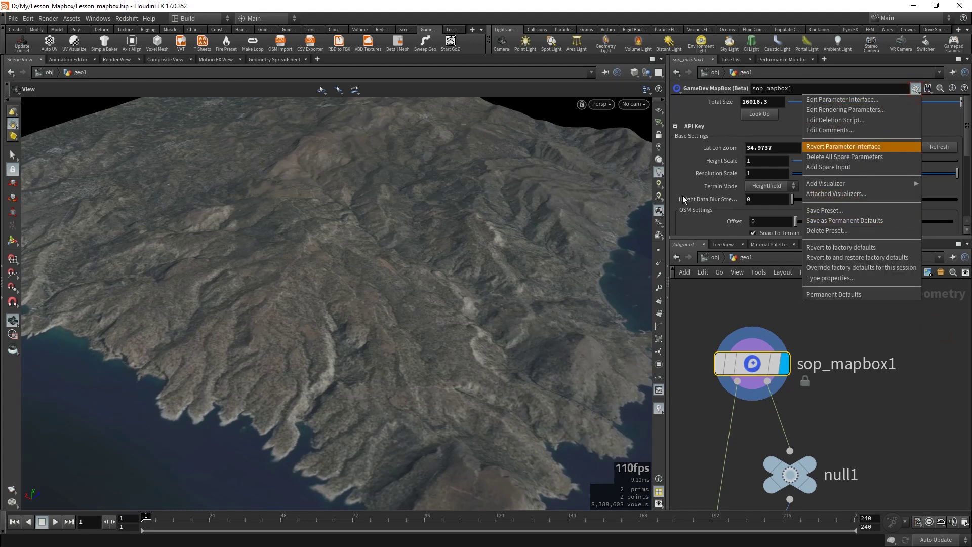
click(856, 404)
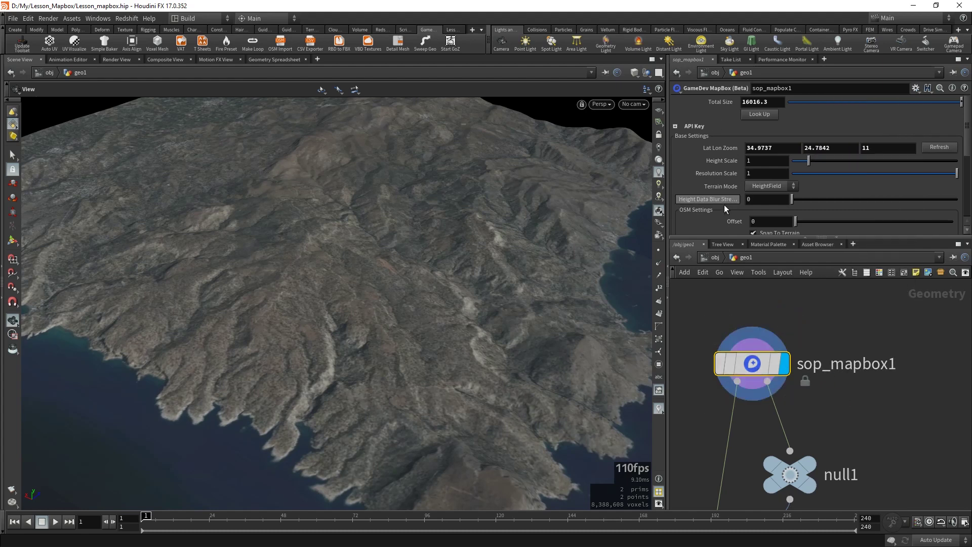
Step: Resize the parameter pane and launch the Look Up location picker
drag(704, 238, 704, 293)
scroll(711, 197, down, 2)
scroll(713, 200, up, 2)
scroll(716, 202, down, 2)
scroll(718, 208, up, 2)
click(760, 114)
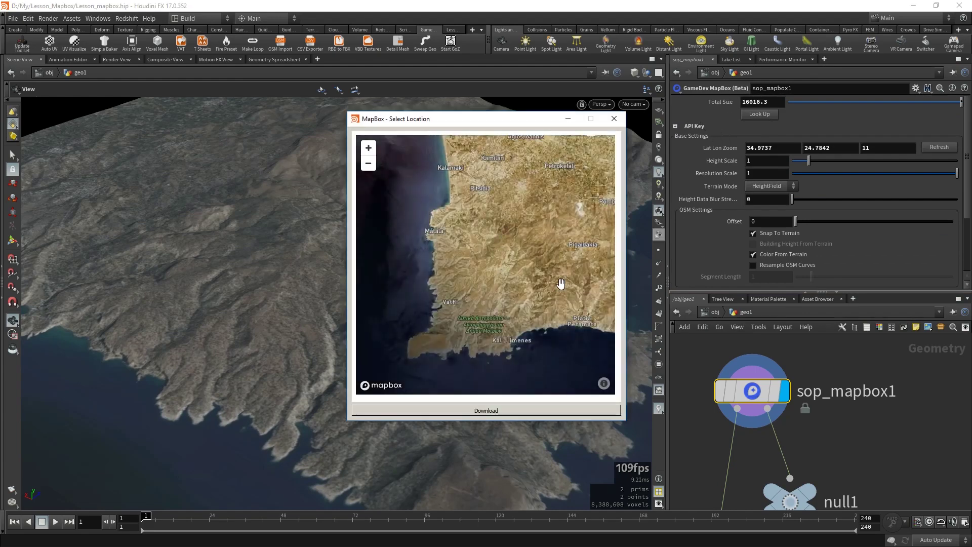
Step: Pan the satellite map toward Petrokefali and Pigaidakia, then close it with the location unchanged
drag(566, 279, 560, 255)
scroll(434, 265, up, 3)
scroll(557, 274, down, 3)
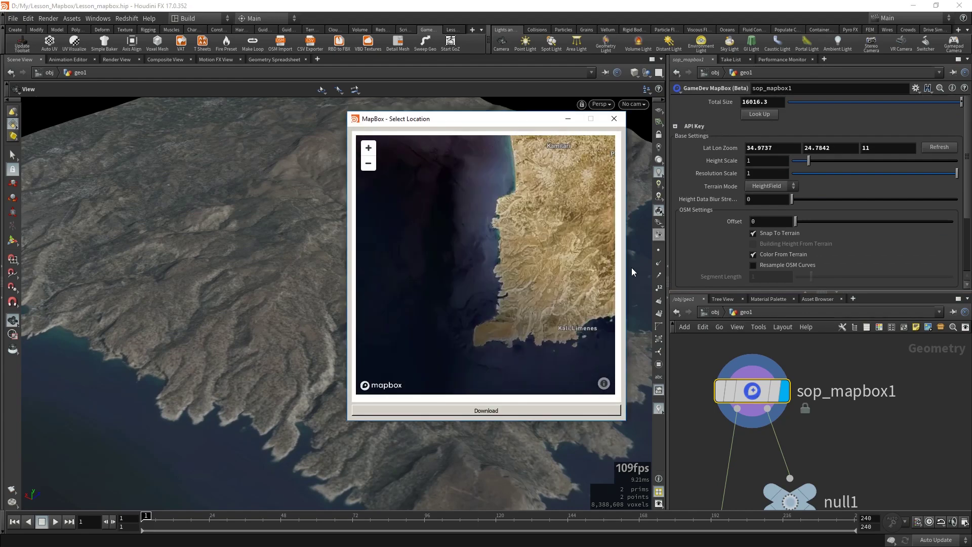
drag(538, 205, 479, 212)
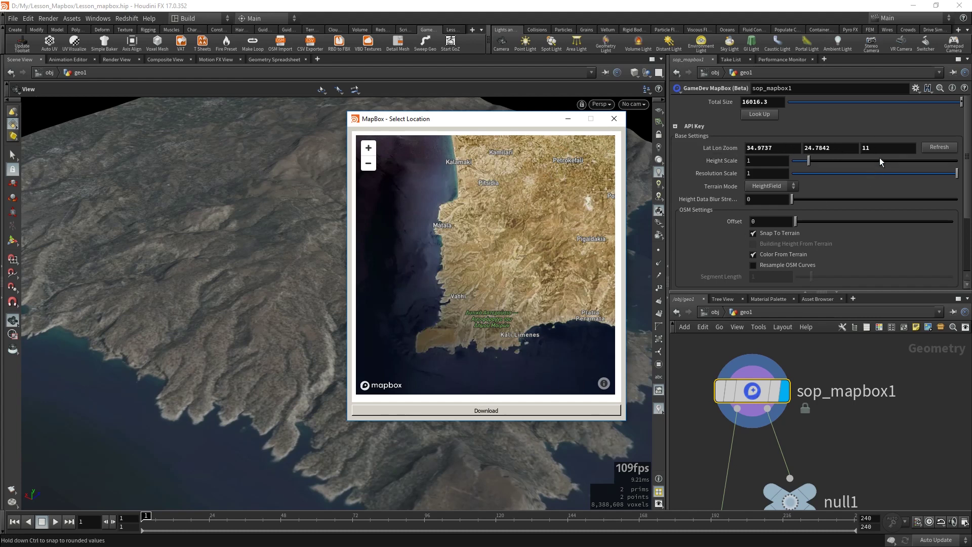
click(615, 118)
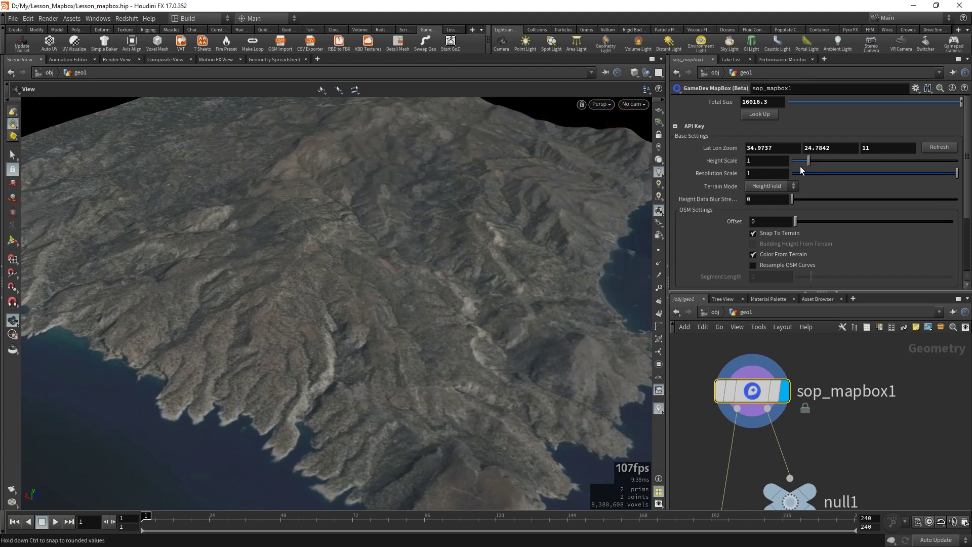
mouse_move(532, 135)
mouse_down()
mouse_move(500, 210)
mouse_move(486, 218)
mouse_up()
mouse_move(809, 163)
mouse_down()
mouse_move(883, 165)
mouse_move(832, 160)
mouse_up()
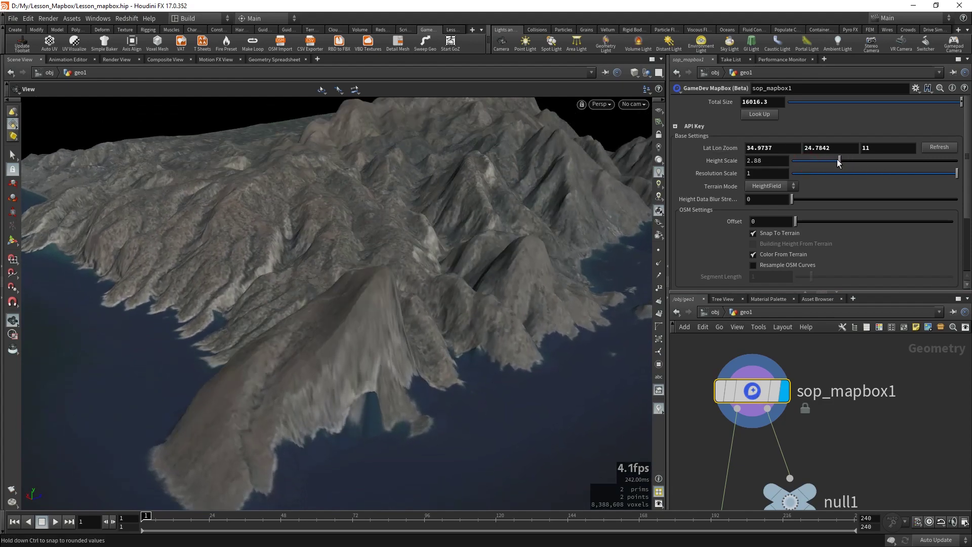
double_click(767, 161)
text(1)
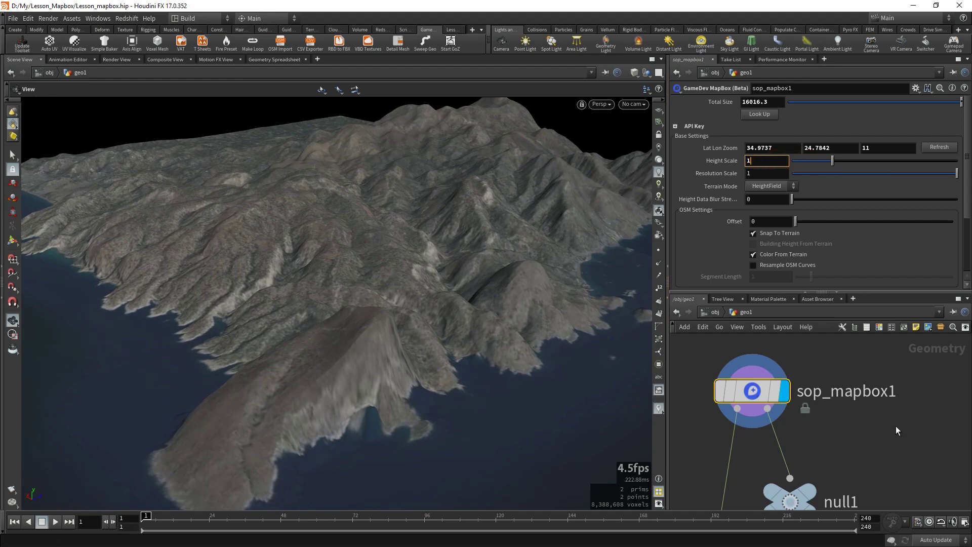
key(Return)
drag(425, 220, 473, 220)
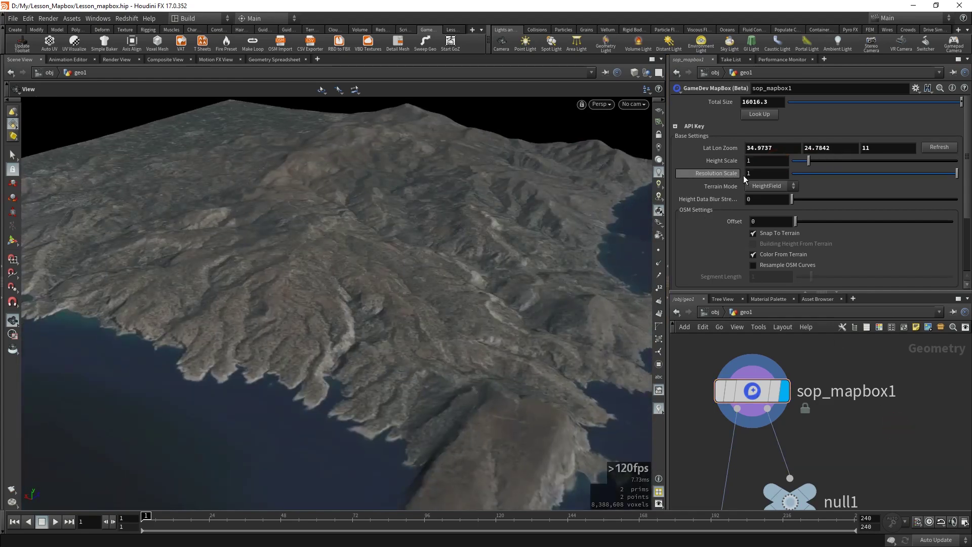
double_click(753, 173)
text(0.5)
key(Return)
drag(499, 336, 481, 341)
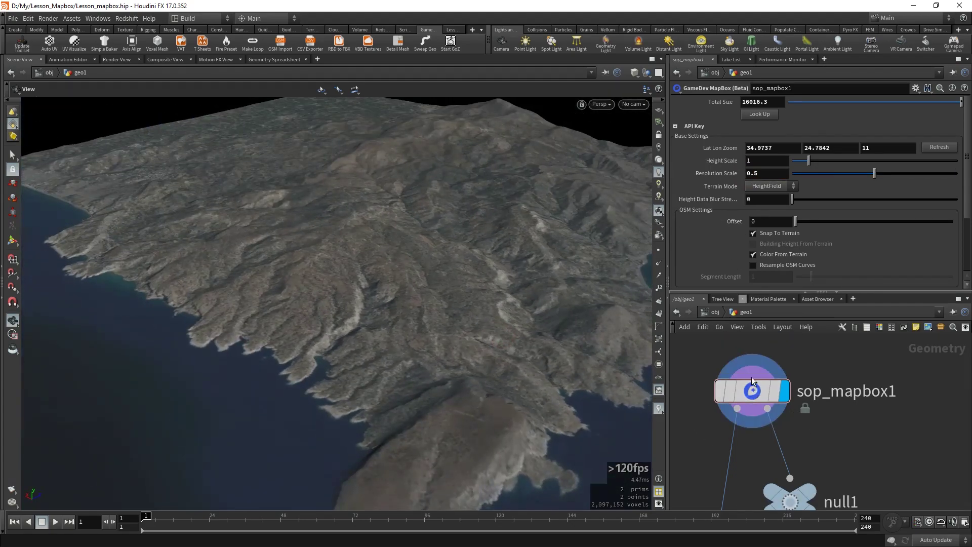
middle_click(757, 390)
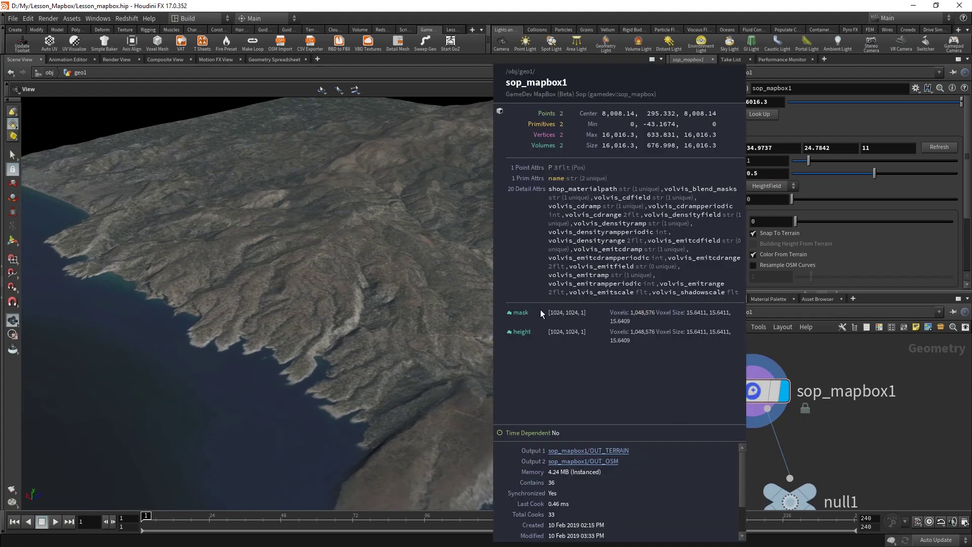
double_click(766, 174)
text(1)
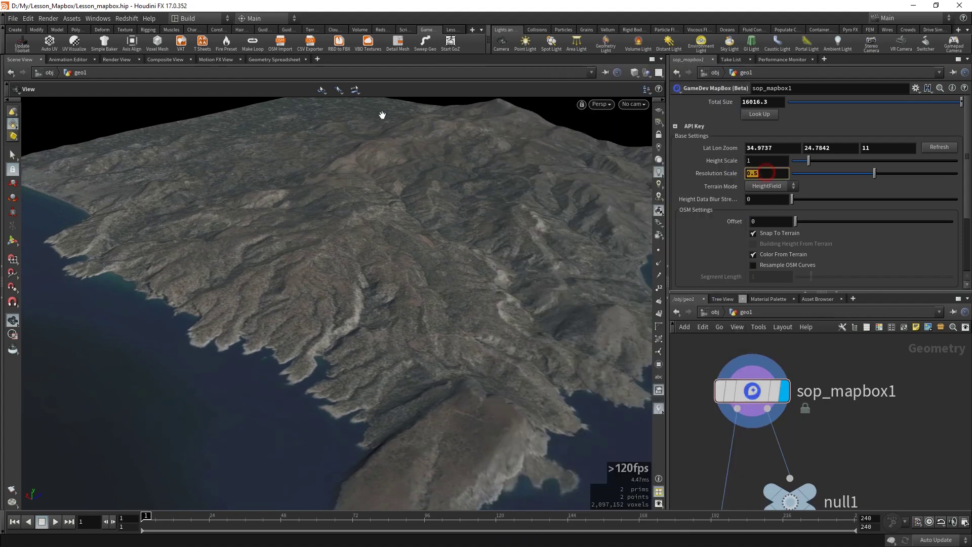
key(Return)
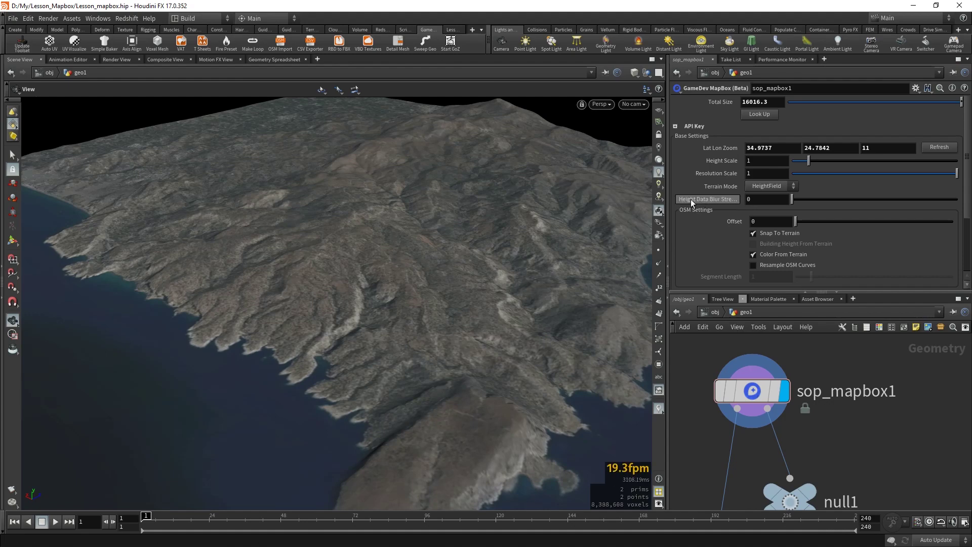
drag(385, 263, 354, 158)
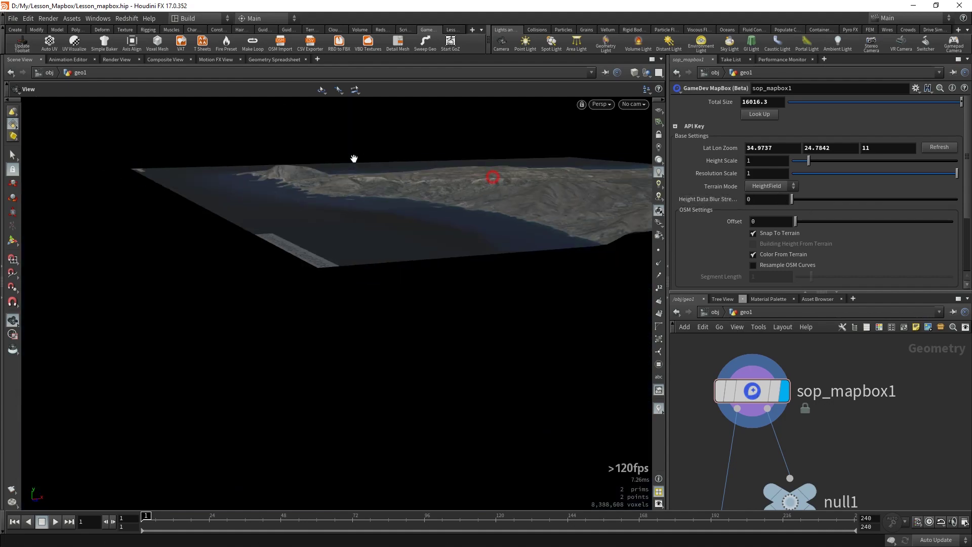
click(768, 199)
text(1)
key(Return)
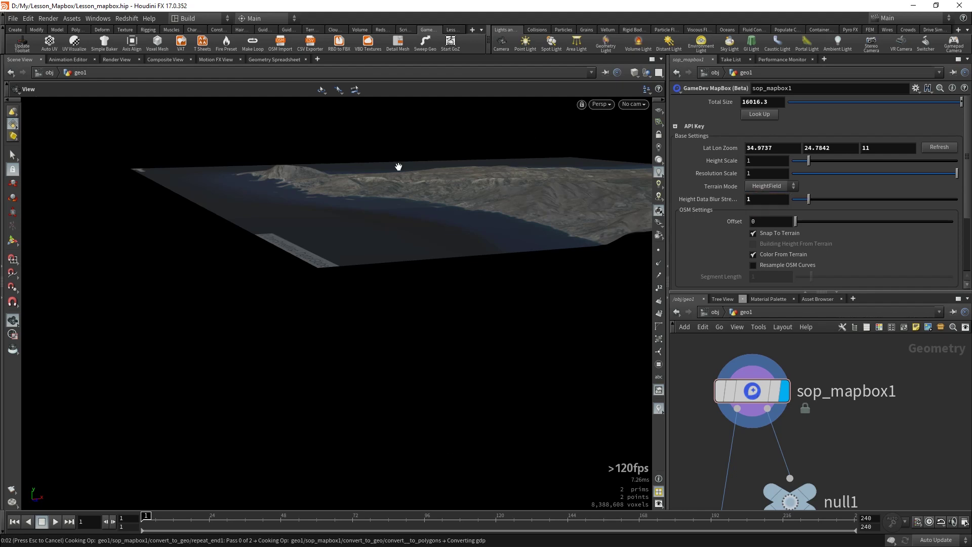
mouse_move(358, 193)
mouse_down()
mouse_move(486, 238)
mouse_move(503, 448)
mouse_move(501, 202)
mouse_up()
scroll(493, 337, up, 5)
click(776, 200)
text(0)
key(Return)
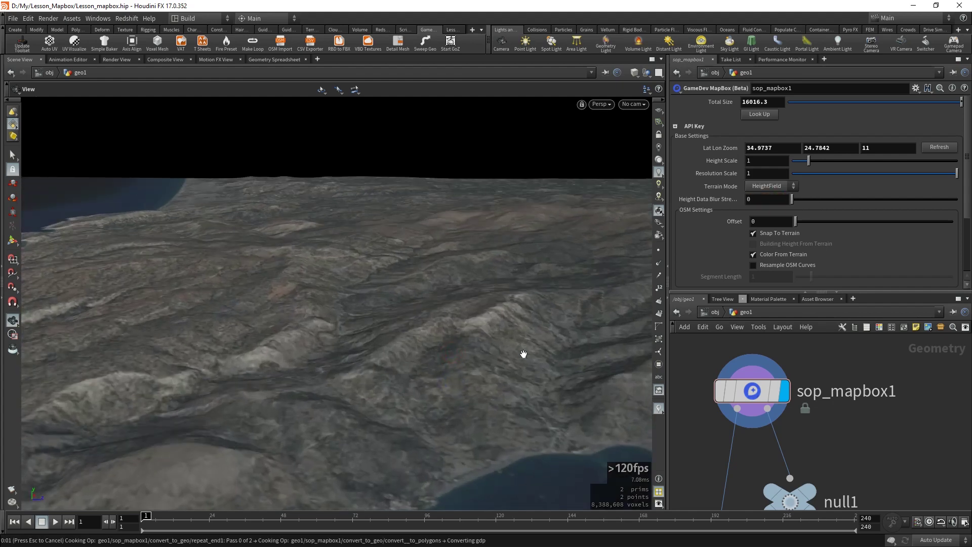
drag(424, 272, 350, 404)
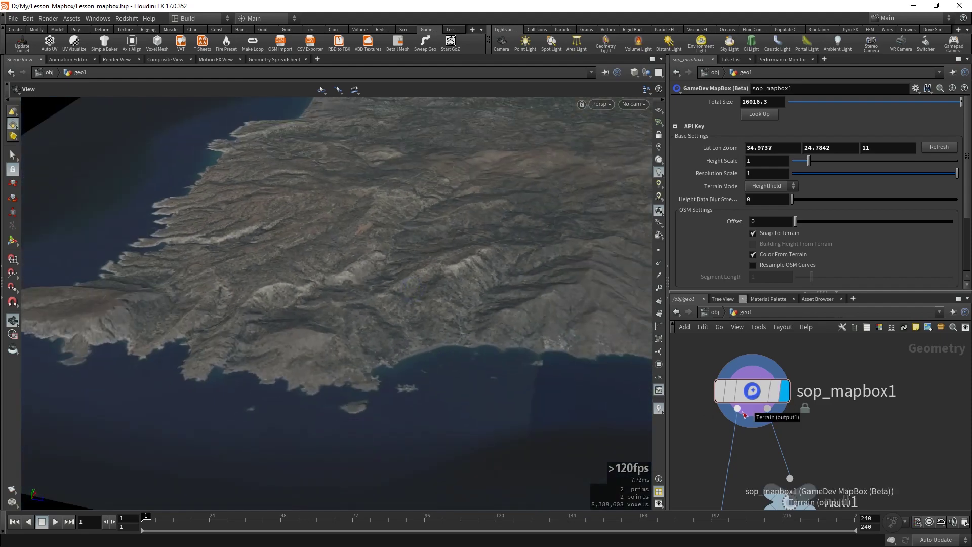
middle_drag(815, 474, 795, 414)
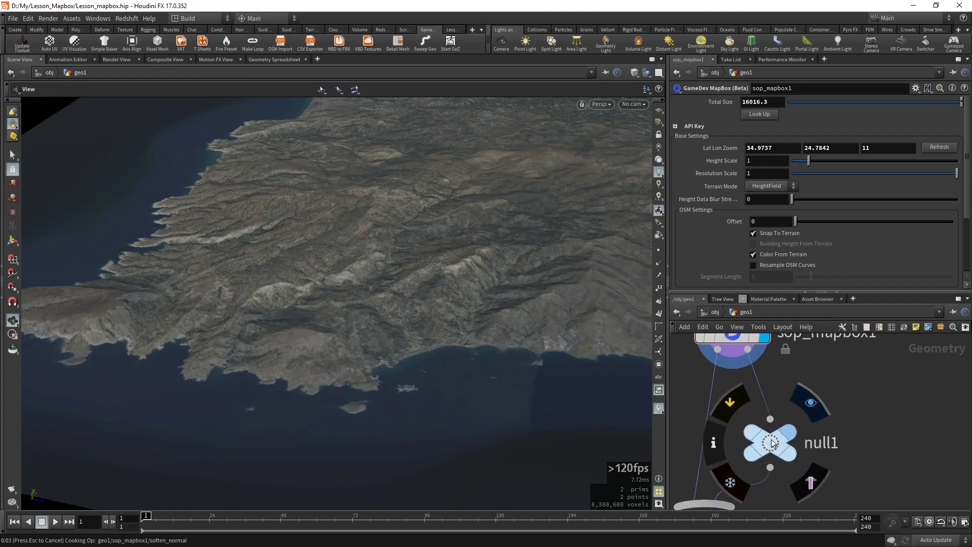
Step: Display null1, inspect load_in_osm_data inside sop_mapbox1, and return to geo1
click(772, 443)
middle_drag(779, 404, 787, 443)
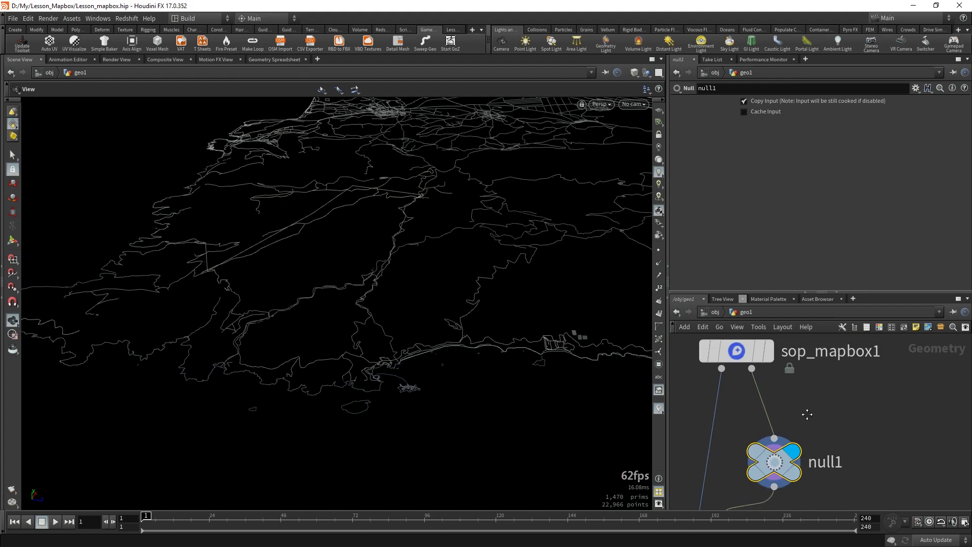
double_click(749, 374)
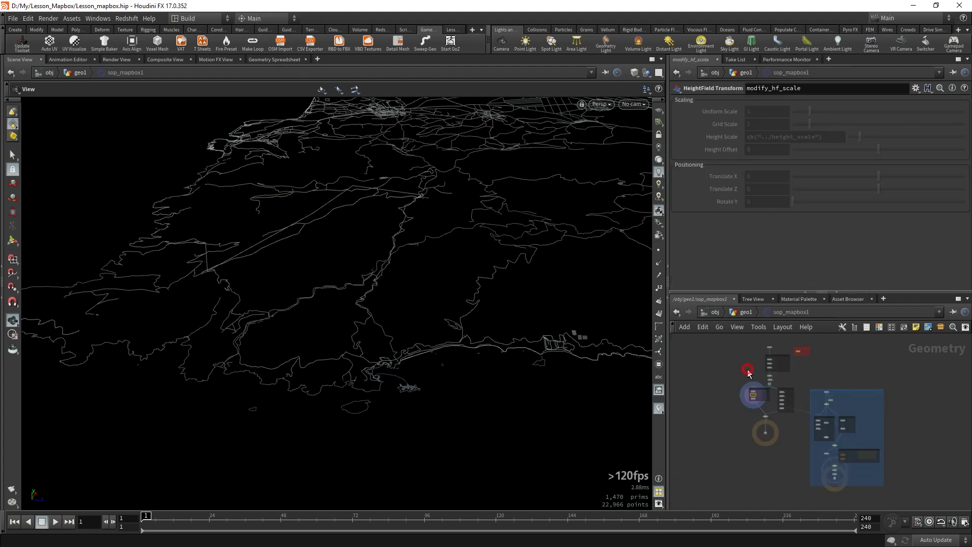
scroll(823, 400, up, 2)
scroll(841, 344, up, 2)
click(799, 382)
click(744, 314)
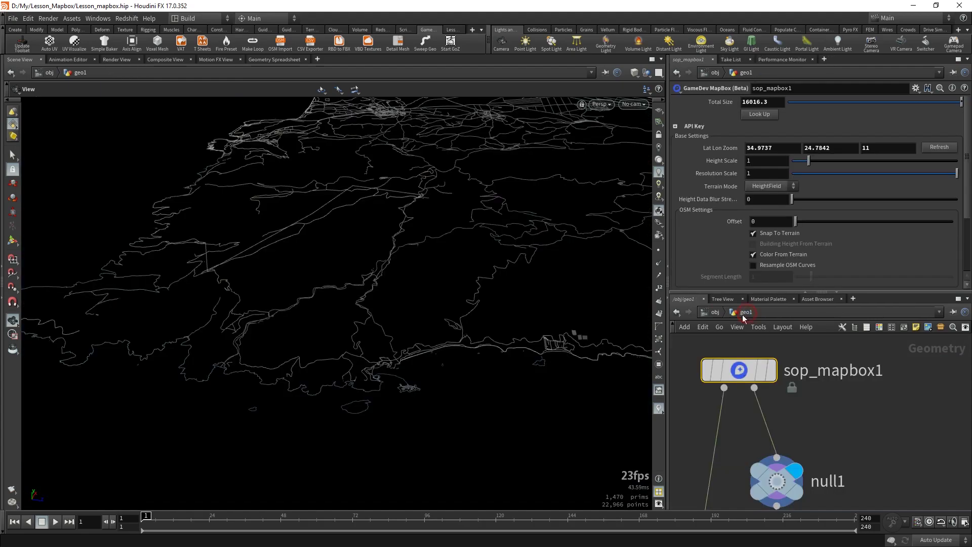
click(788, 486)
Step: Orbit the OSM road outlines from a top-down to a near edge-on view
mouse_move(453, 167)
mouse_down()
mouse_move(525, 434)
mouse_move(519, 288)
mouse_move(312, 328)
mouse_up()
scroll(313, 323, up, 5)
mouse_move(557, 223)
mouse_down()
mouse_move(341, 334)
mouse_move(354, 126)
mouse_move(278, 382)
mouse_move(376, 385)
mouse_move(428, 289)
mouse_move(384, 261)
mouse_move(466, 249)
mouse_move(397, 265)
mouse_move(393, 314)
mouse_move(361, 357)
mouse_up()
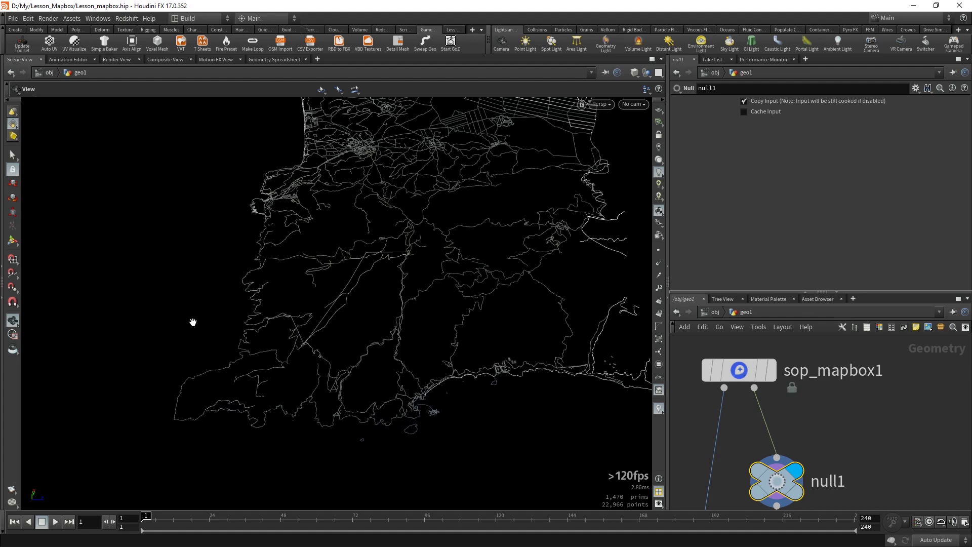
scroll(788, 388, down, 3)
middle_drag(725, 405, 801, 354)
mouse_move(389, 291)
mouse_down()
mouse_move(488, 217)
mouse_move(502, 263)
mouse_up()
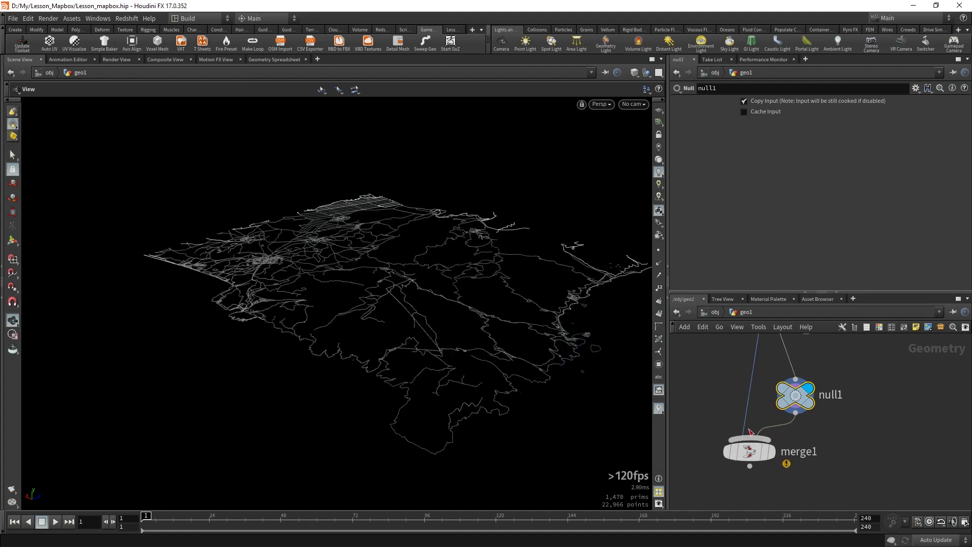
mouse_move(538, 291)
mouse_down()
mouse_move(512, 252)
mouse_move(521, 250)
mouse_move(521, 295)
mouse_up()
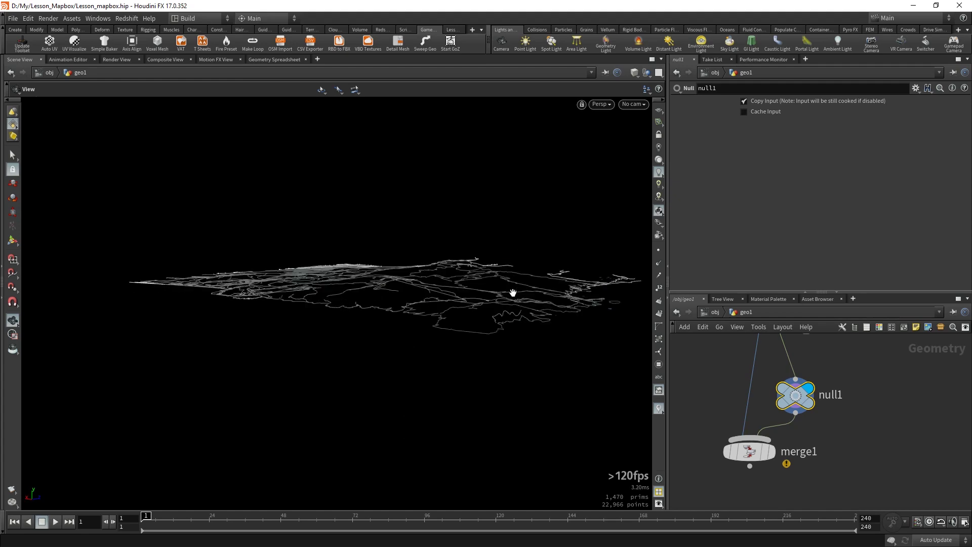
Step: Display merge1 so roads overlay the terrain, and show sop_mapbox1's Local Download Paths
click(770, 450)
mouse_move(527, 271)
mouse_down()
mouse_move(550, 323)
mouse_move(528, 289)
mouse_move(478, 301)
mouse_move(481, 310)
mouse_up()
scroll(514, 293, up, 5)
key(Up)
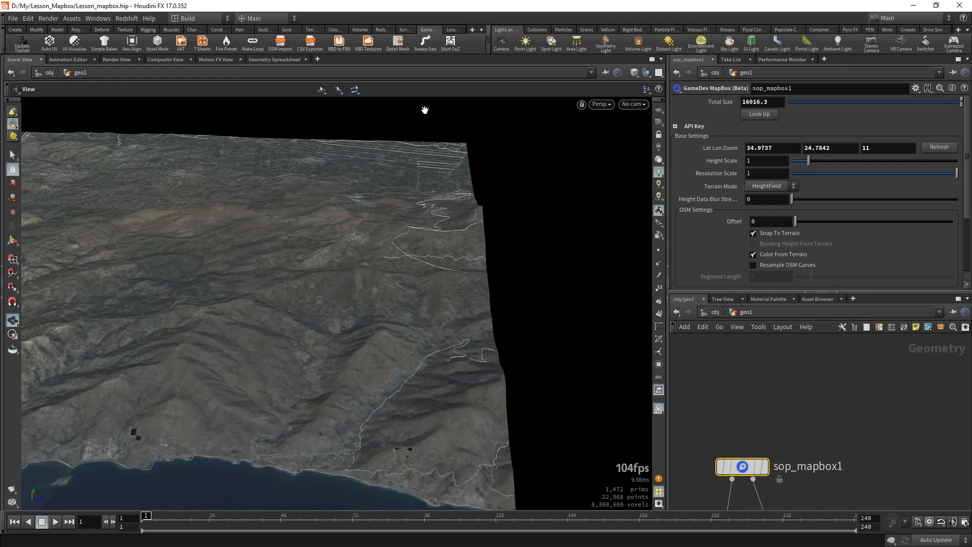
drag(213, 362, 397, 269)
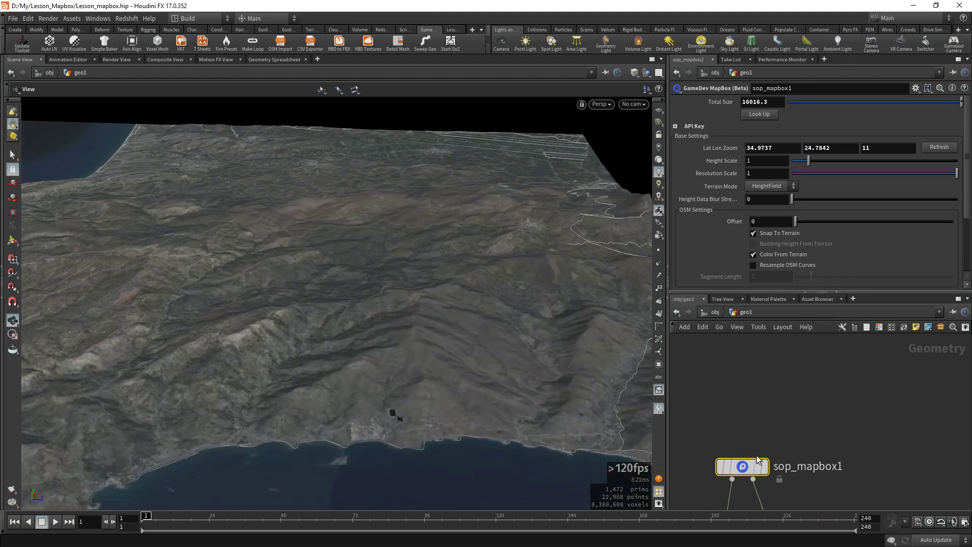
scroll(691, 181, down, 2)
scroll(697, 210, down, 2)
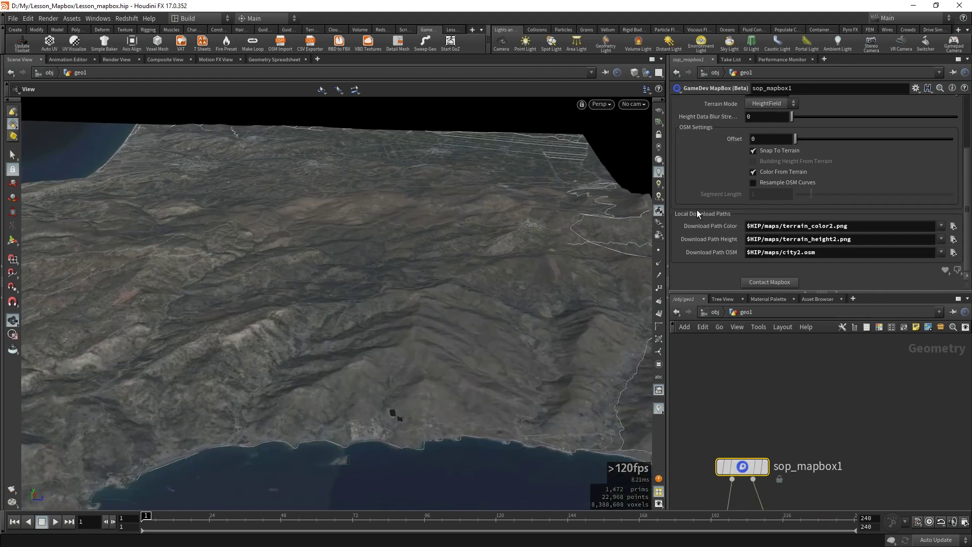
Step: Turn on OSM curve resampling and inspect the road curves with points highlighted
click(762, 183)
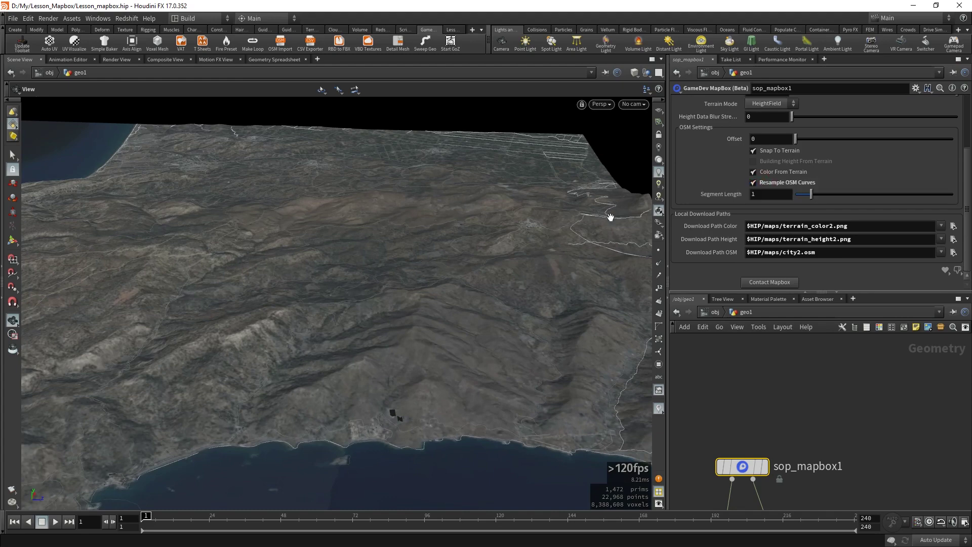
drag(445, 366, 458, 370)
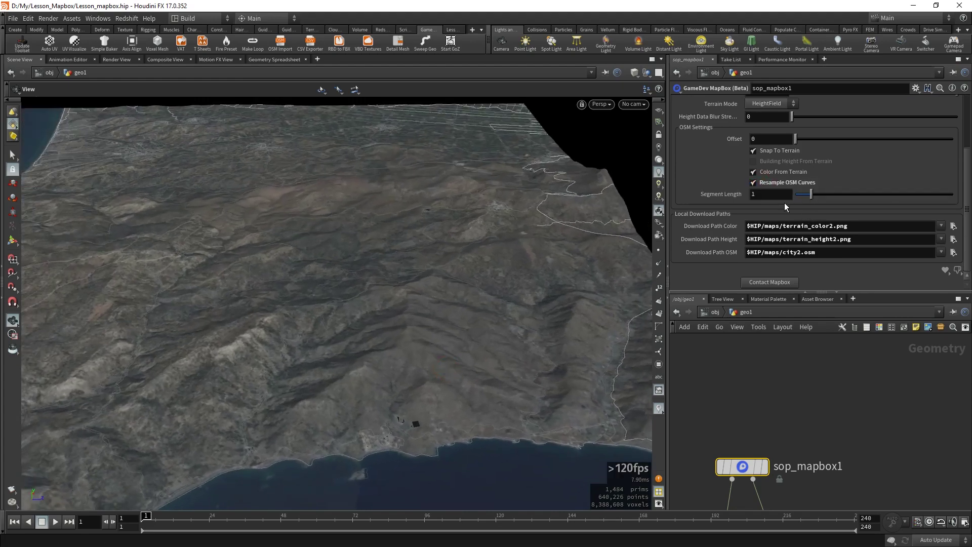
click(659, 250)
mouse_move(356, 317)
mouse_down()
mouse_move(465, 386)
mouse_move(450, 187)
mouse_up()
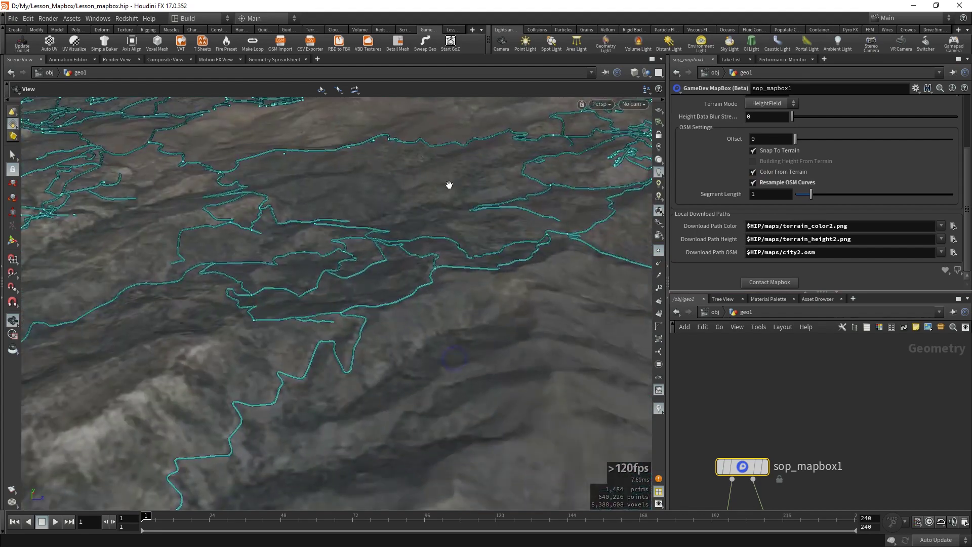
click(764, 183)
scroll(351, 286, down, 3)
scroll(373, 369, down, 3)
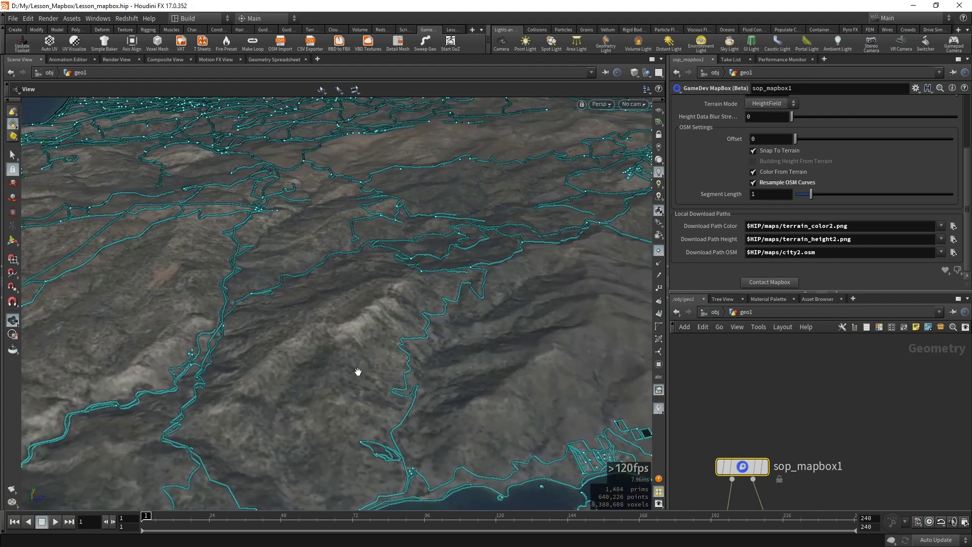
Step: Compare the curves and switch OSM curve resampling back off
drag(352, 269, 348, 260)
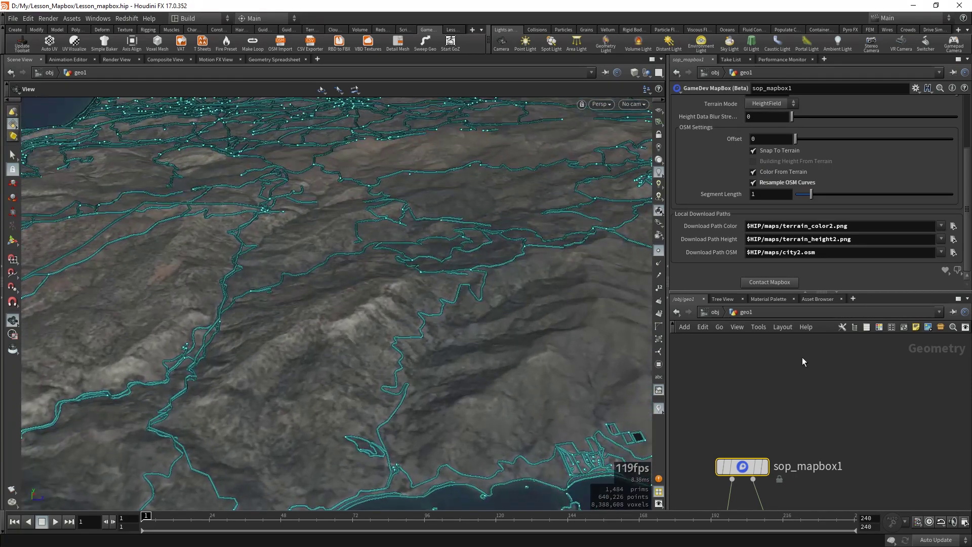
scroll(732, 202, up, 1)
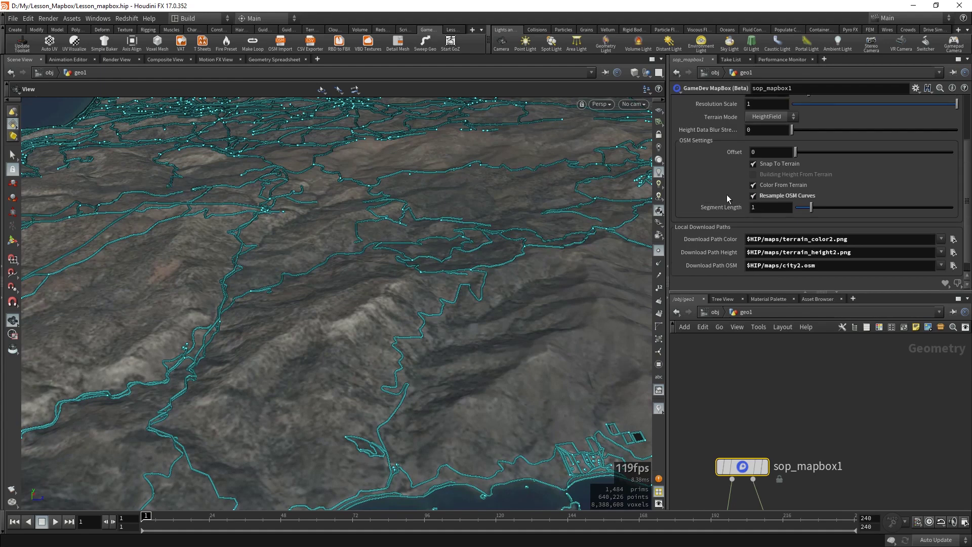
scroll(747, 206, up, 1)
click(772, 212)
scroll(717, 198, up, 3)
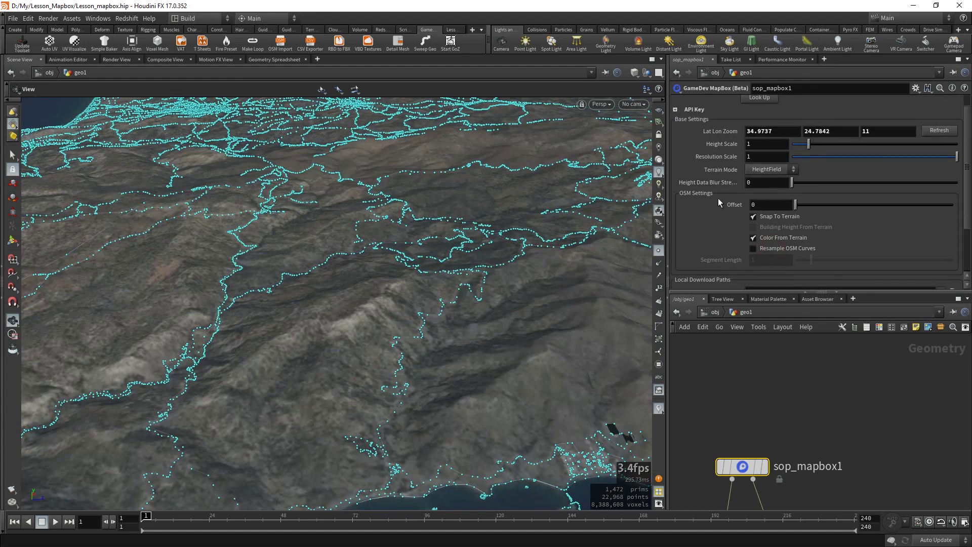
scroll(710, 229, down, 5)
scroll(709, 229, up, 3)
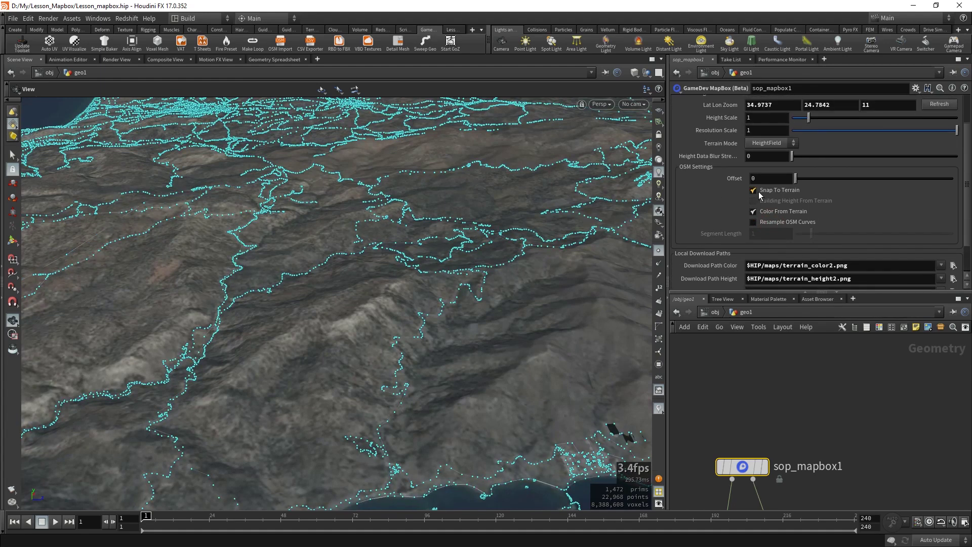
Step: Enable Snap To Terrain for the OSM curves, then set sop_mapbox1's display flag
click(759, 192)
middle_drag(754, 412, 739, 330)
mouse_move(495, 297)
mouse_down()
mouse_move(520, 285)
mouse_move(520, 324)
mouse_up()
click(754, 191)
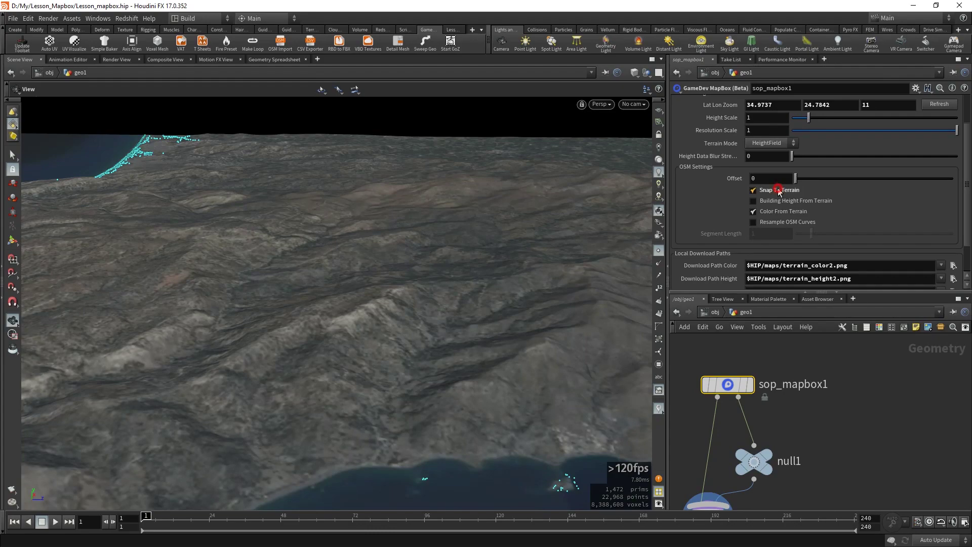
drag(512, 225, 478, 330)
middle_drag(935, 445, 967, 435)
mouse_move(486, 273)
mouse_down()
mouse_move(476, 334)
mouse_move(593, 289)
mouse_up()
scroll(758, 211, up, 3)
middle_drag(745, 375, 726, 419)
click(793, 403)
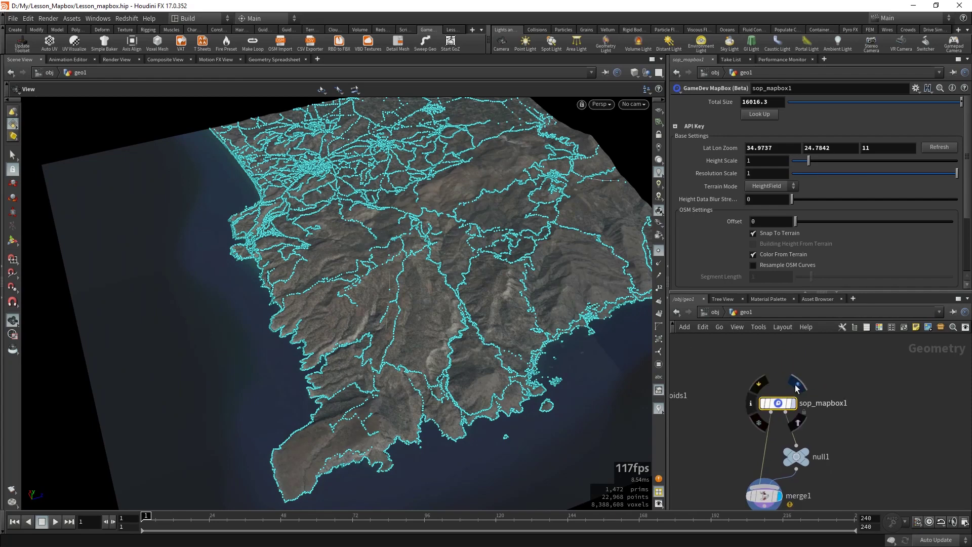
Step: Orbit and dolly around the bare terrain to view its relief from oblique and overhead angles
mouse_move(621, 328)
mouse_down()
mouse_move(623, 419)
mouse_move(441, 354)
mouse_move(255, 415)
mouse_up()
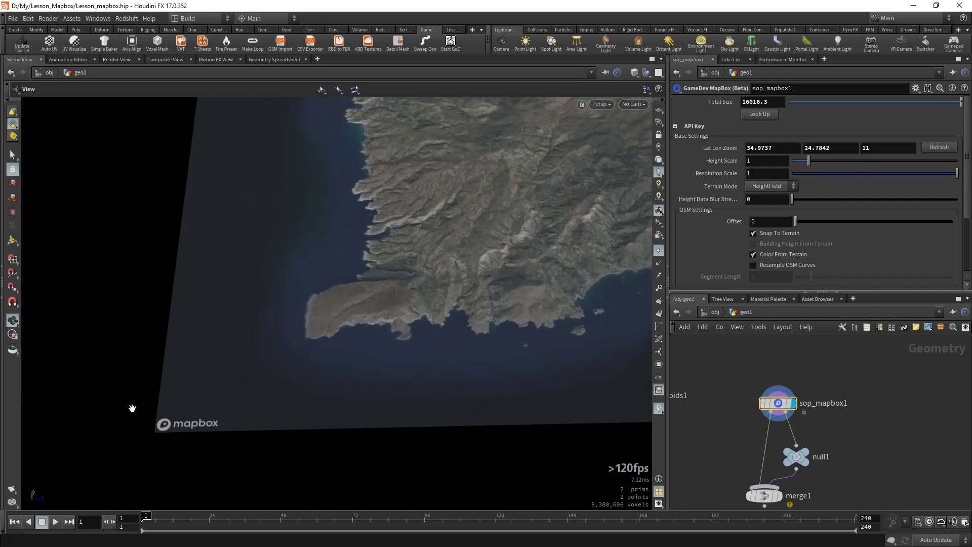
mouse_move(518, 262)
mouse_down()
mouse_move(458, 458)
mouse_move(523, 400)
mouse_move(453, 454)
mouse_move(469, 364)
mouse_up()
scroll(470, 364, up, 5)
scroll(456, 260, down, 5)
mouse_move(456, 260)
mouse_down()
mouse_move(536, 326)
mouse_move(554, 293)
mouse_up()
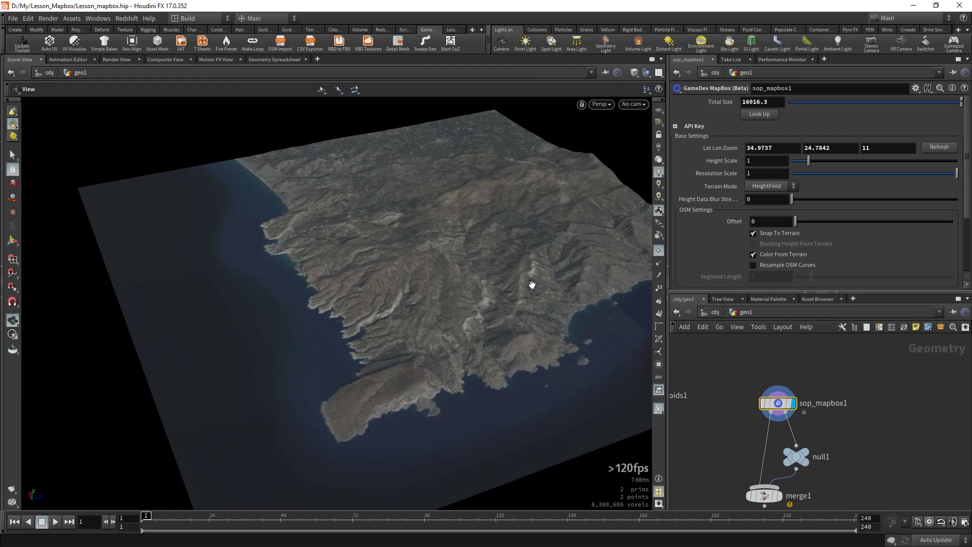
mouse_move(449, 406)
right_down()
mouse_move(469, 156)
mouse_move(454, 176)
mouse_move(478, 87)
mouse_move(405, 276)
right_up()
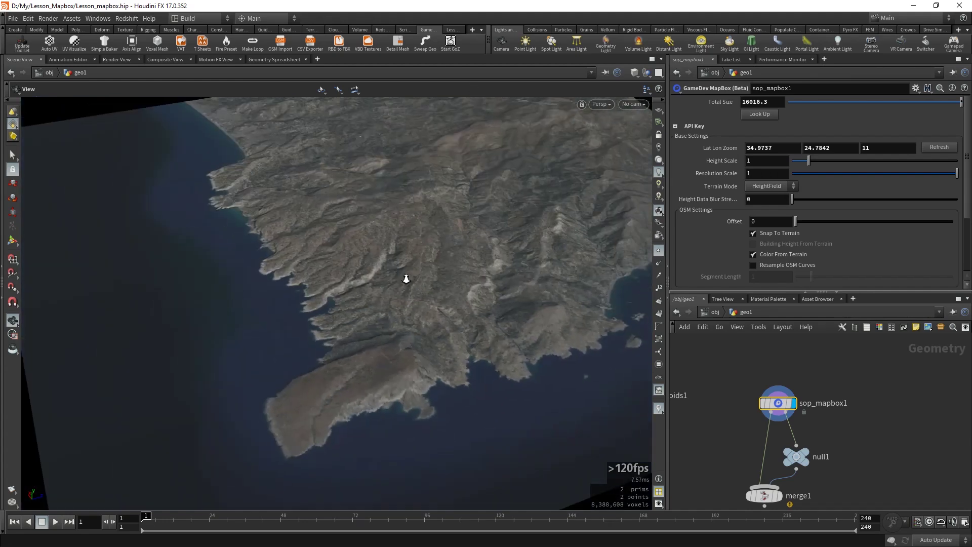
drag(406, 276, 401, 365)
right_drag(401, 364, 458, 341)
drag(458, 341, 408, 377)
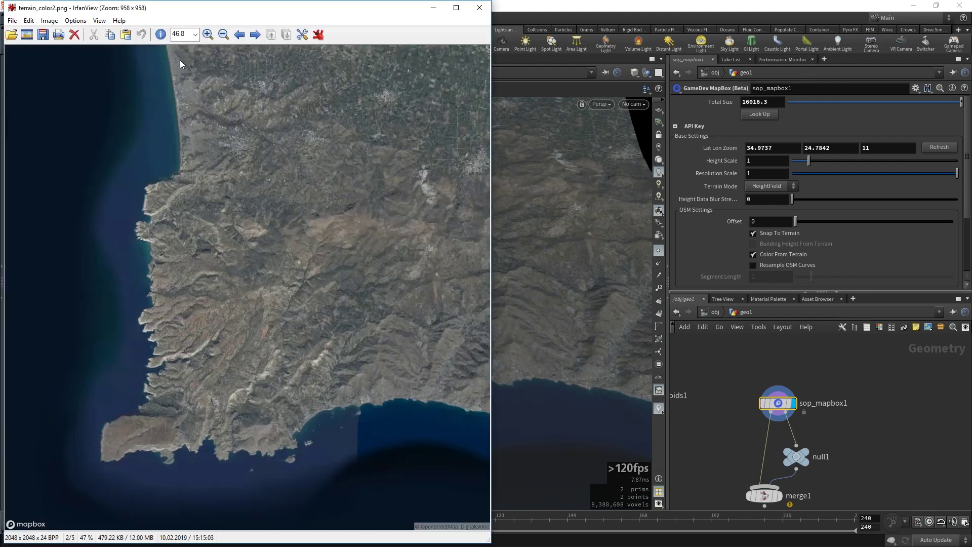
Step: Zoom terrain_color2.png to 100% in IrfanView, then close the viewer
click(208, 35)
click(209, 35)
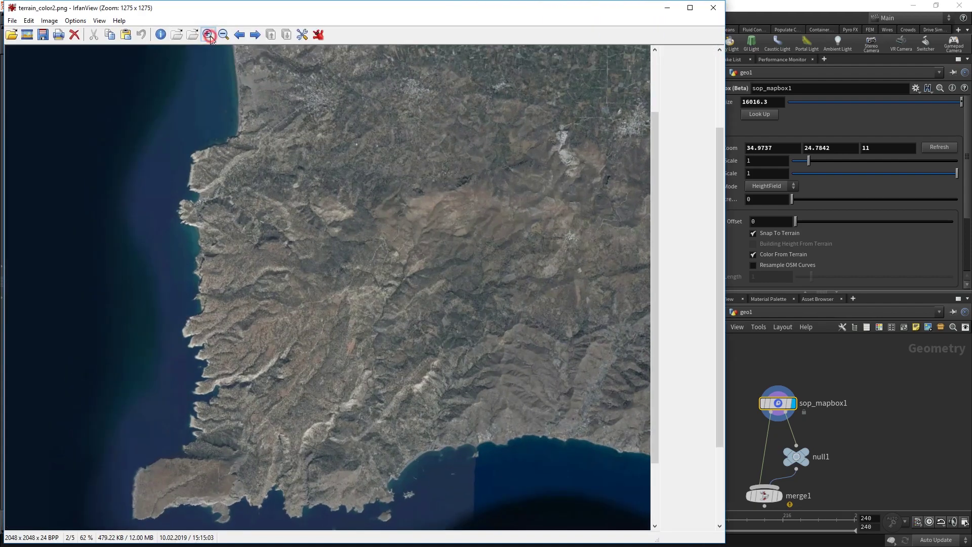
click(208, 34)
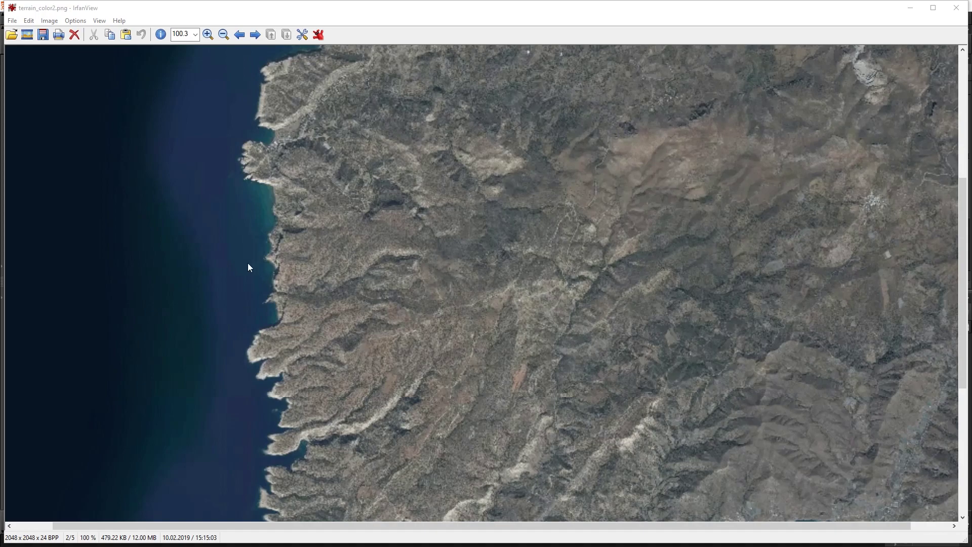
click(956, 7)
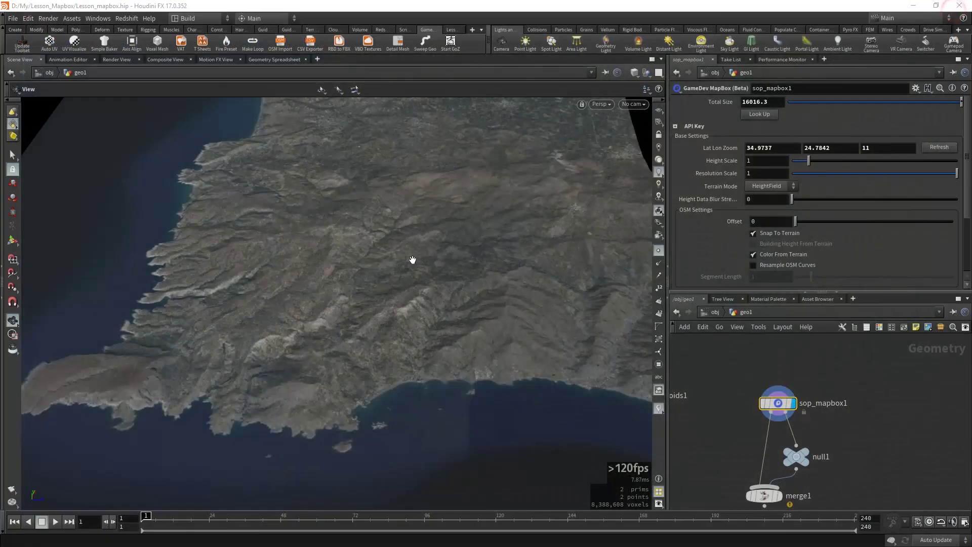
Step: Dive into the sop_mapbox1 asset's inner network and return to geo1
mouse_move(391, 276)
right_down()
mouse_move(375, 217)
mouse_move(387, 163)
mouse_move(289, 411)
right_up()
drag(290, 410, 502, 345)
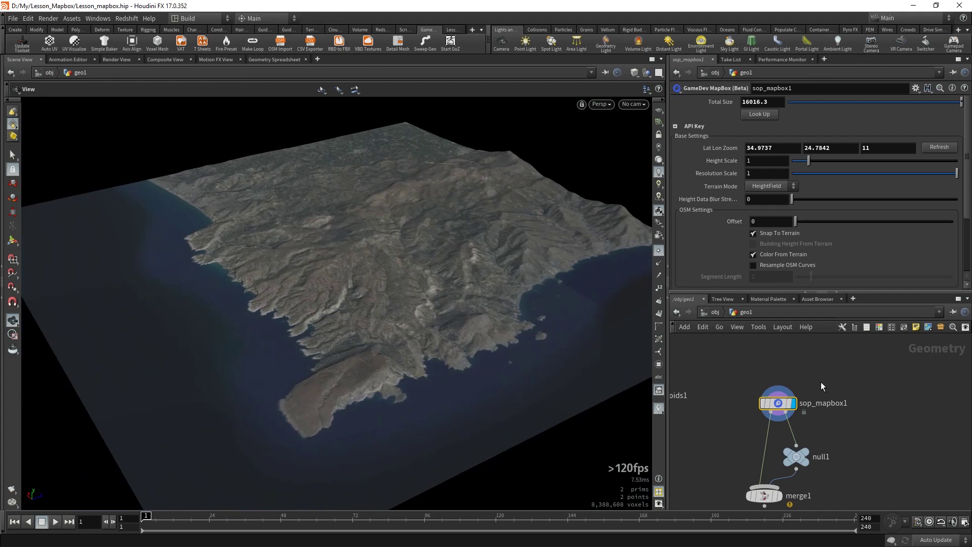
middle_drag(844, 389, 871, 363)
right_click(805, 378)
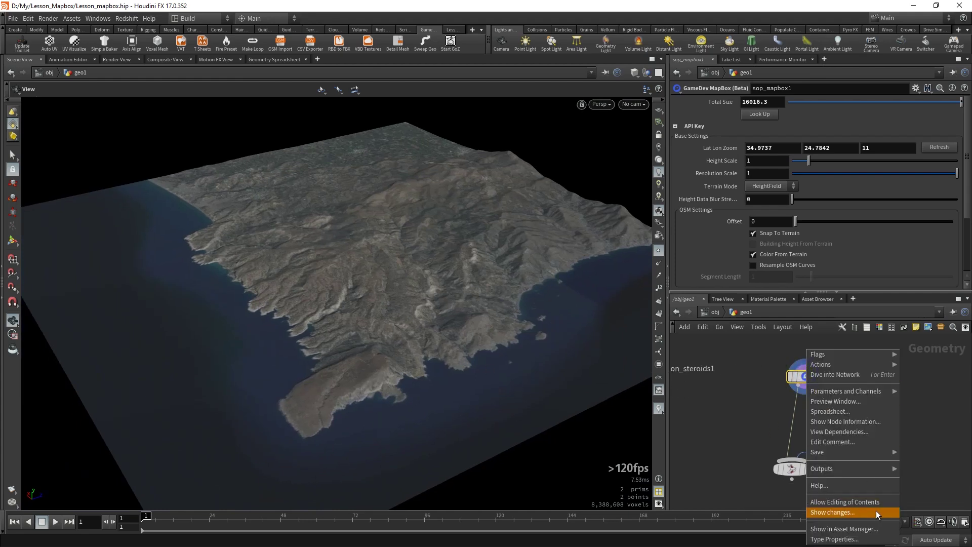
click(877, 503)
key(i)
scroll(770, 440, up, 3)
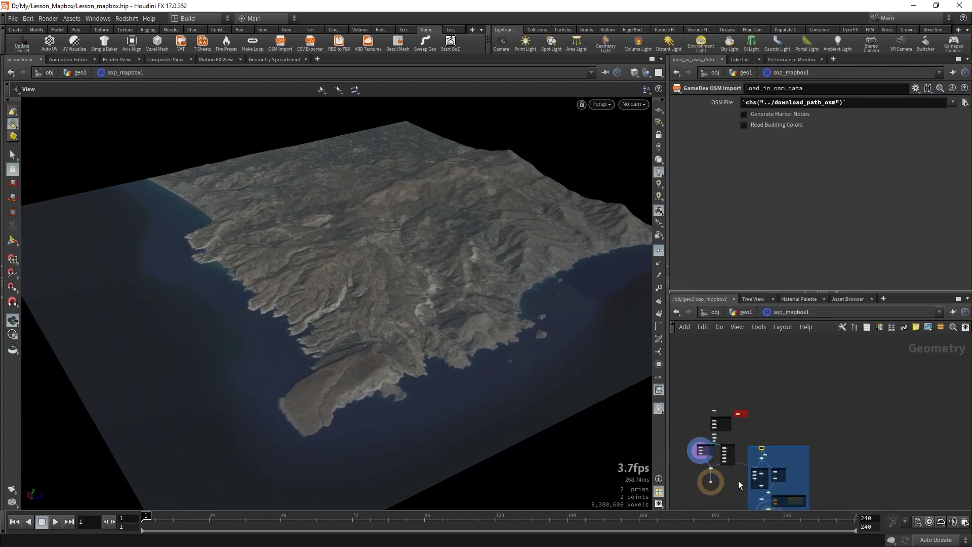
click(746, 312)
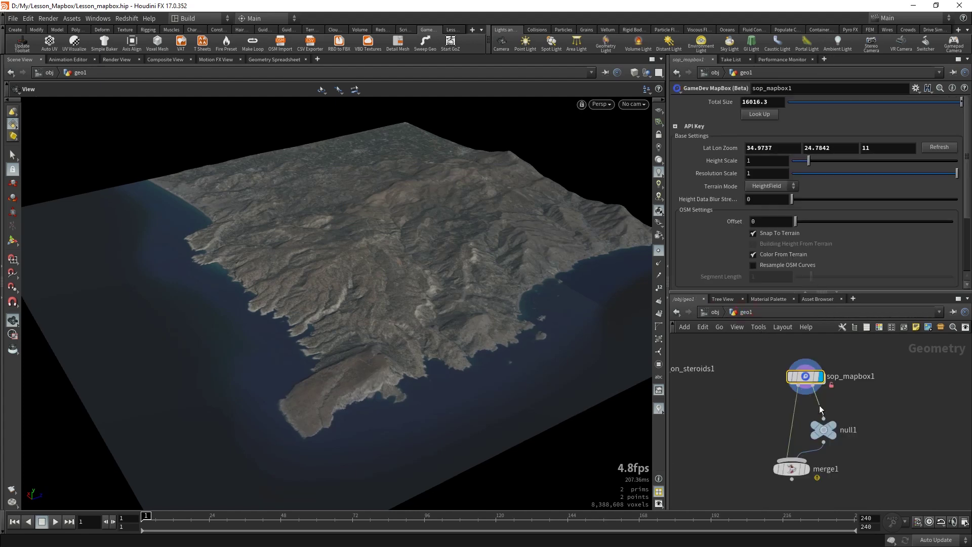
Step: Read the asset's PythonModule script in Type Properties, then pan to mapbox_on_steroids1
right_click(806, 377)
click(822, 539)
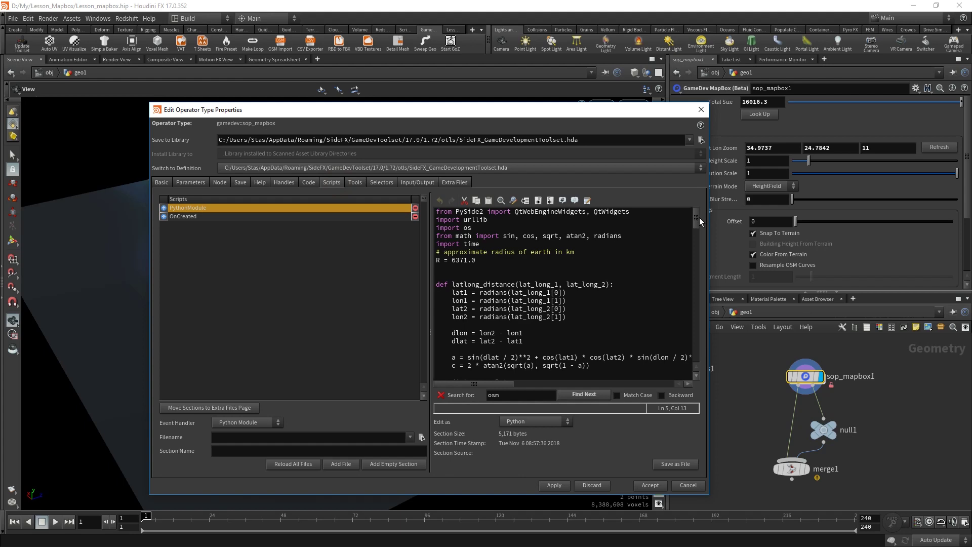
drag(696, 218, 696, 346)
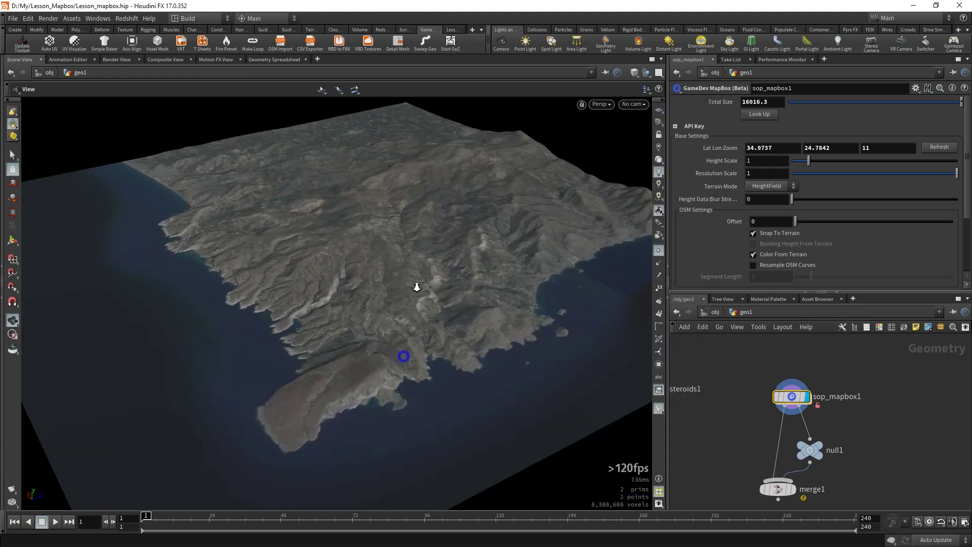
right_drag(416, 288, 486, 230)
mouse_move(486, 230)
mouse_down()
mouse_move(464, 230)
mouse_move(506, 273)
mouse_up()
middle_drag(505, 274, 381, 268)
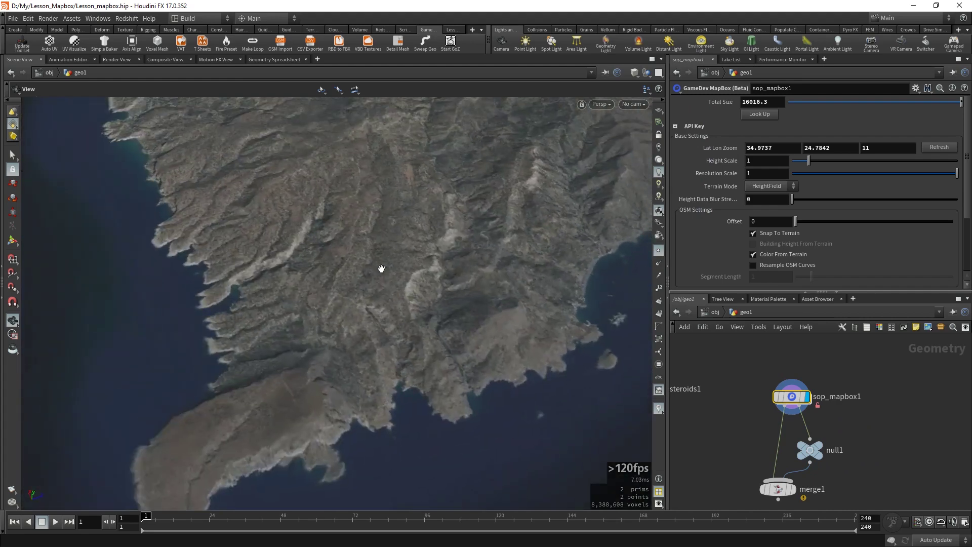
middle_drag(697, 420, 784, 397)
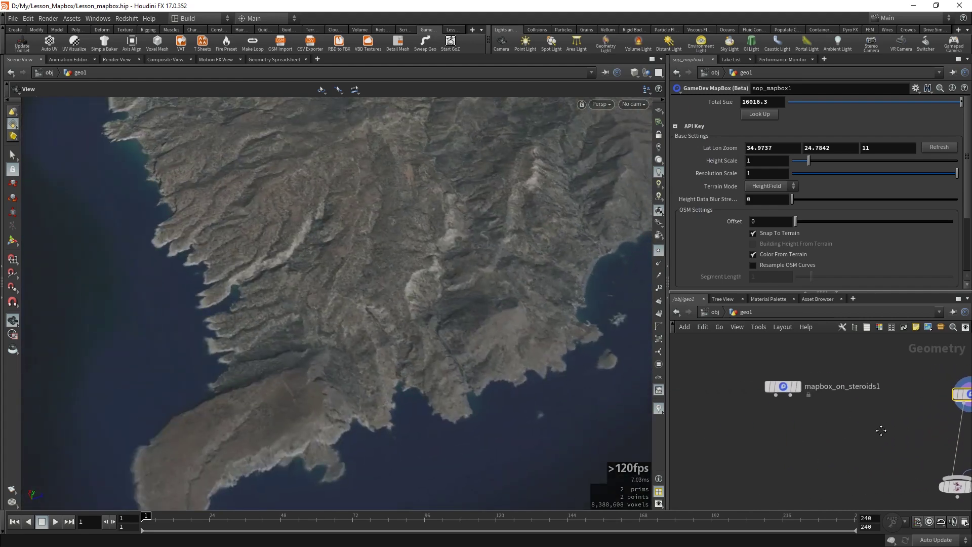
Step: Select mapbox_on_steroids1 and try Height Scale 2.2 before undoing it
drag(785, 399, 774, 410)
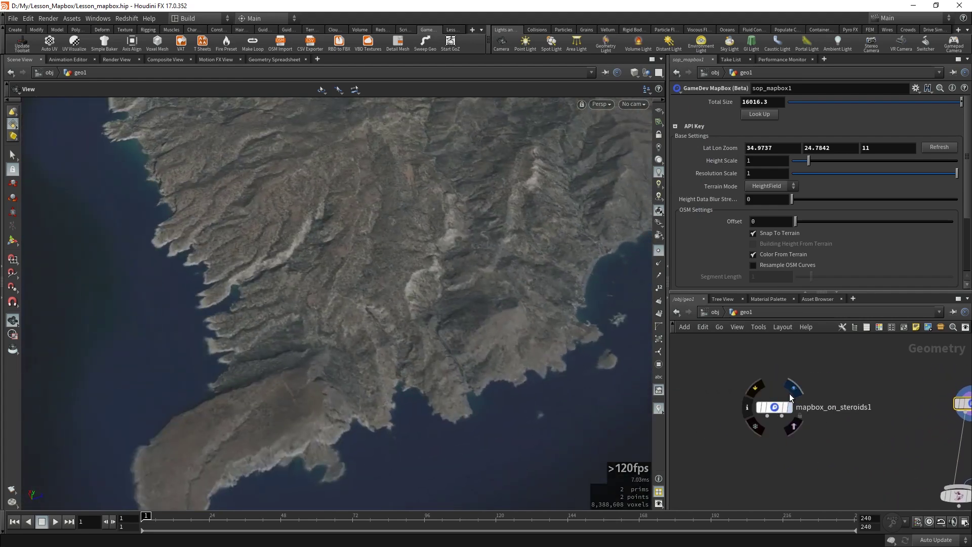
click(774, 411)
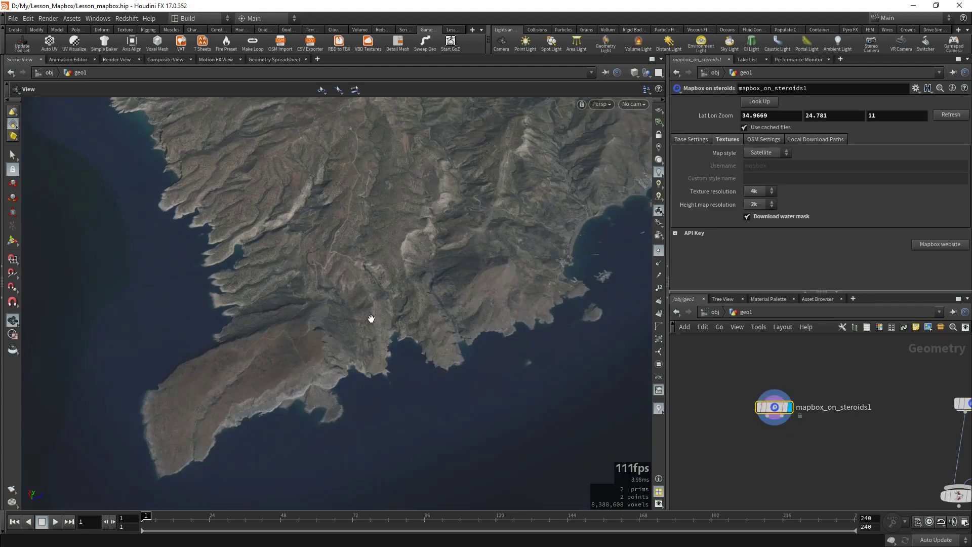
scroll(873, 419, up, 2)
drag(463, 274, 441, 228)
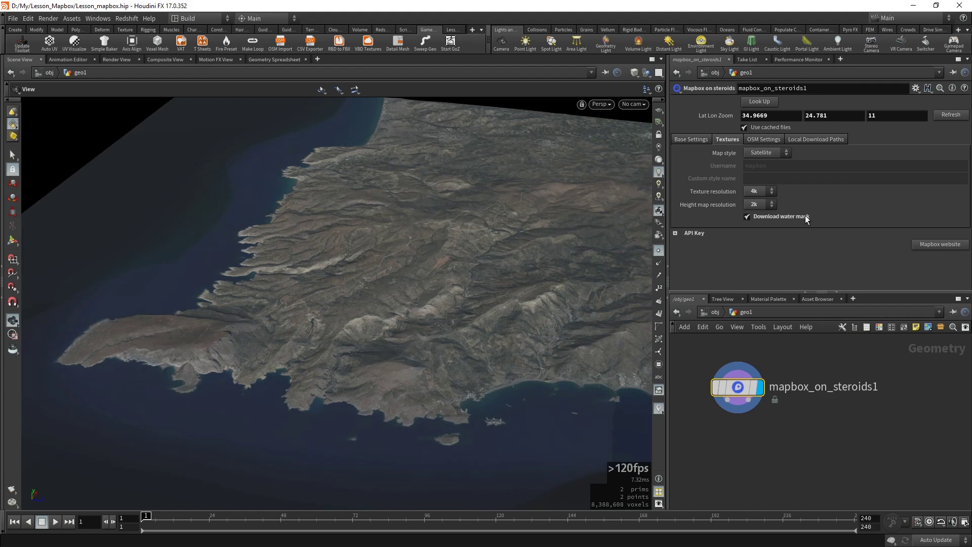
click(686, 137)
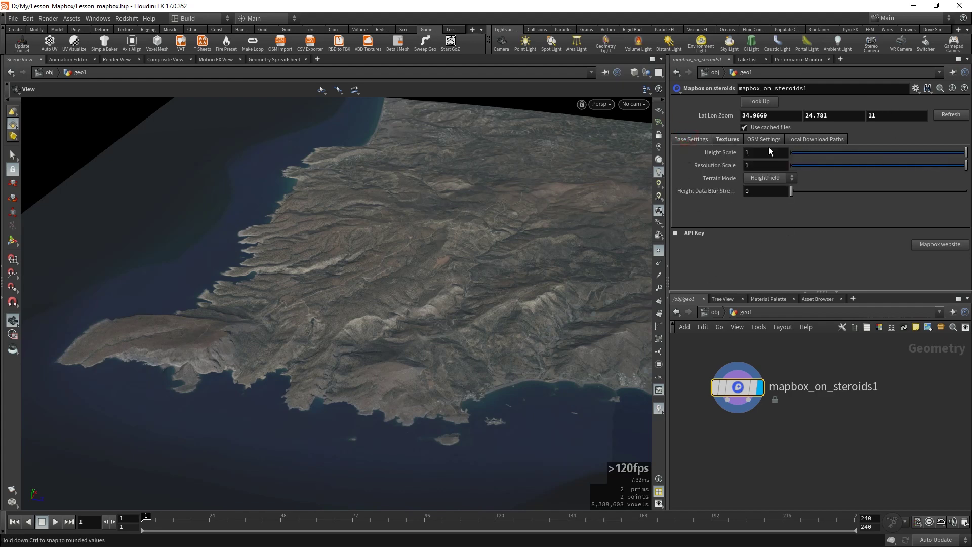
middle_drag(760, 153, 821, 152)
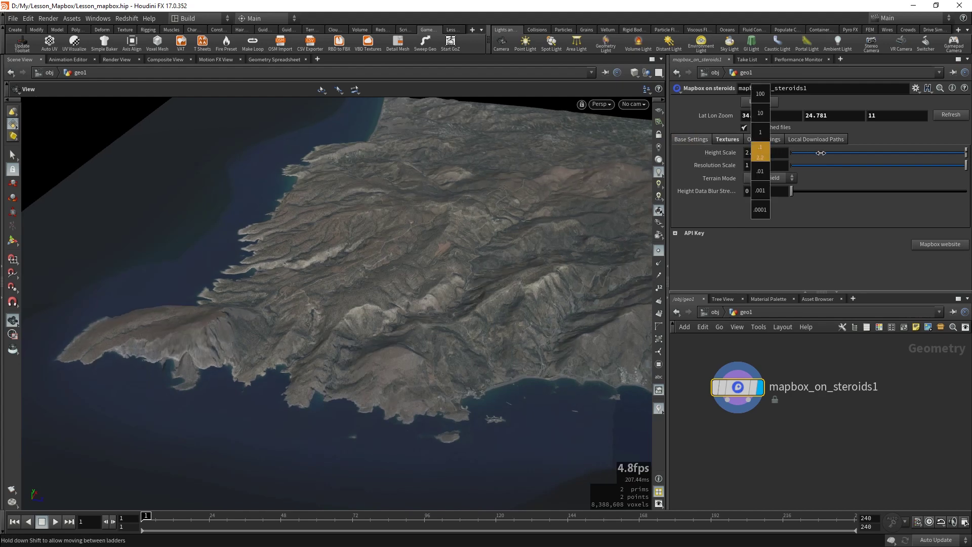
key(ctrl+z)
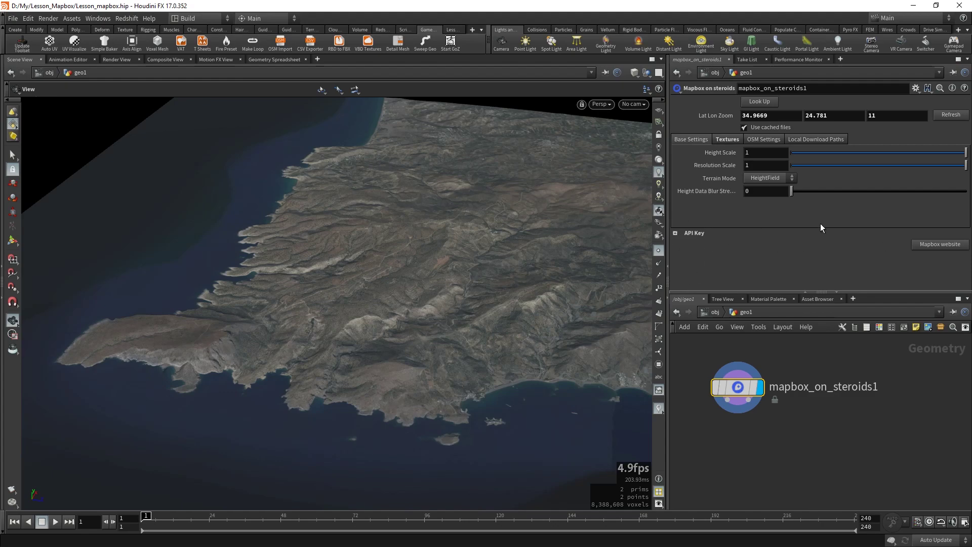
drag(462, 148, 493, 271)
Step: Confirm the 4k texture resolution and orbit to a low horizon view of the terrain
click(728, 139)
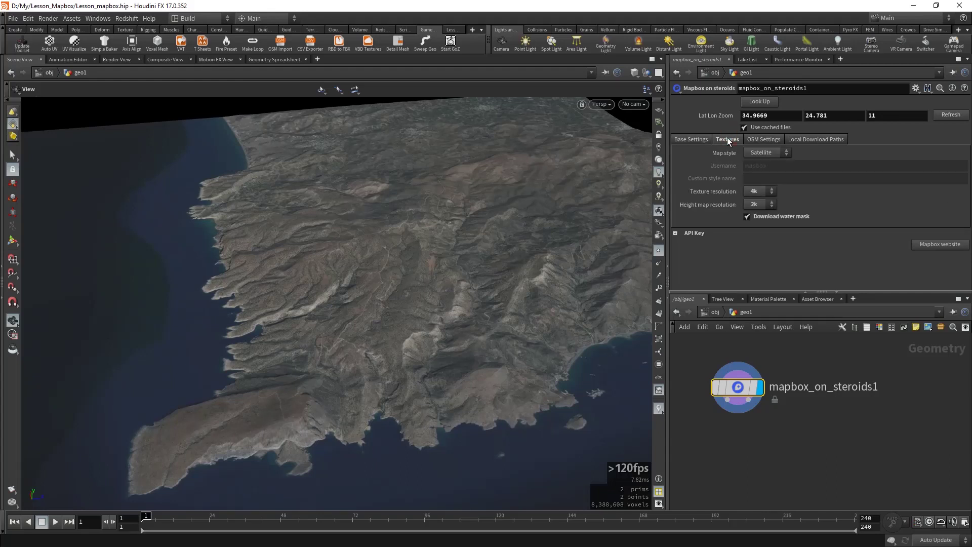
click(756, 192)
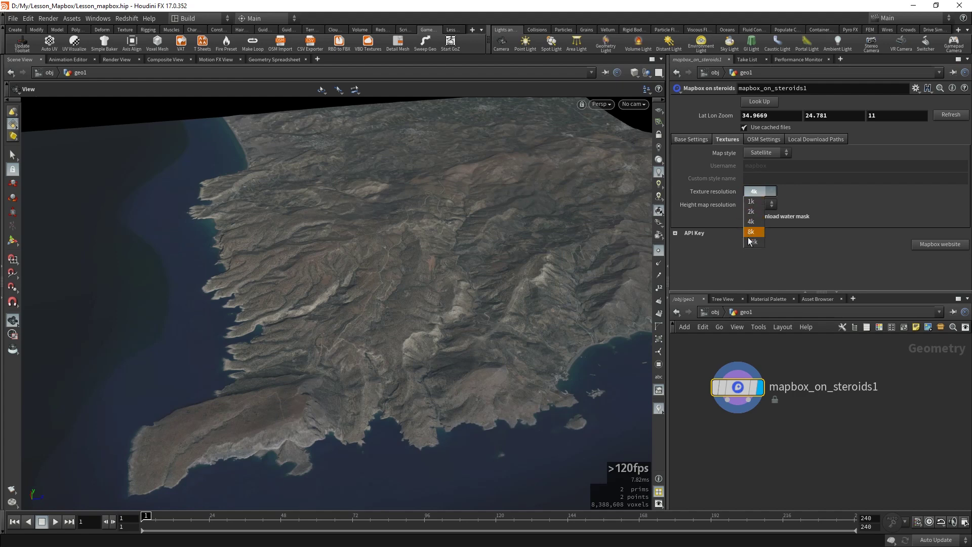
click(852, 206)
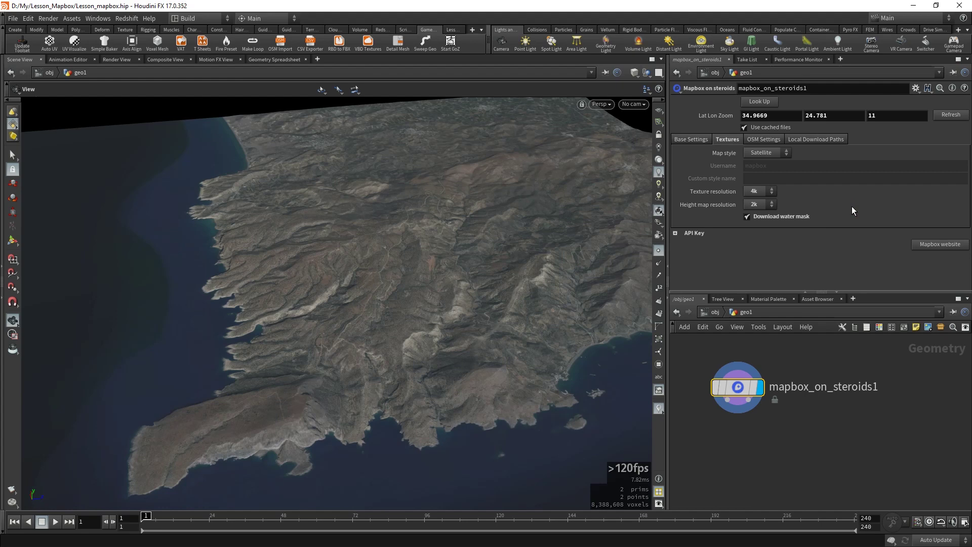
mouse_move(534, 278)
mouse_down()
mouse_move(486, 294)
mouse_move(508, 306)
mouse_up()
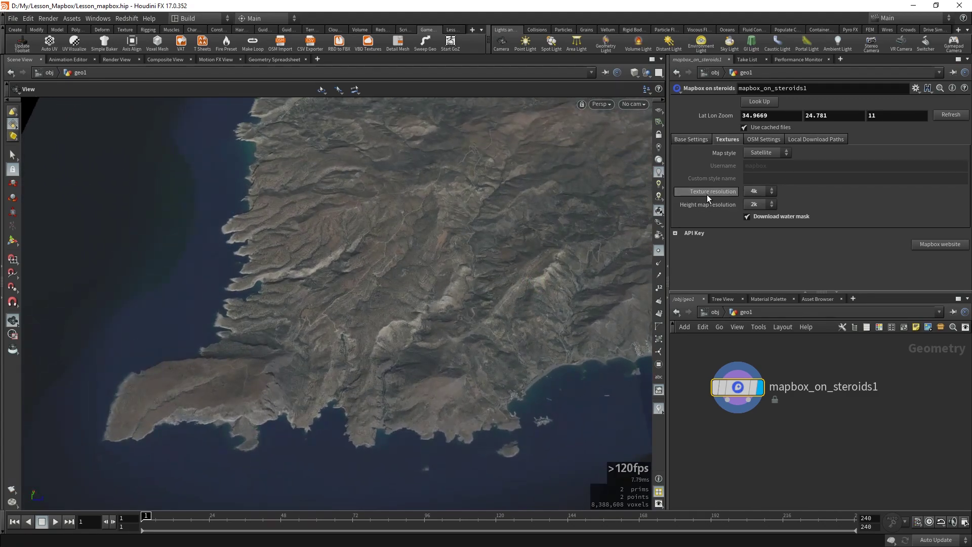
right_drag(391, 383, 445, 182)
mouse_move(446, 182)
mouse_down()
mouse_move(393, 228)
mouse_move(291, 273)
mouse_move(347, 322)
mouse_move(456, 292)
mouse_up()
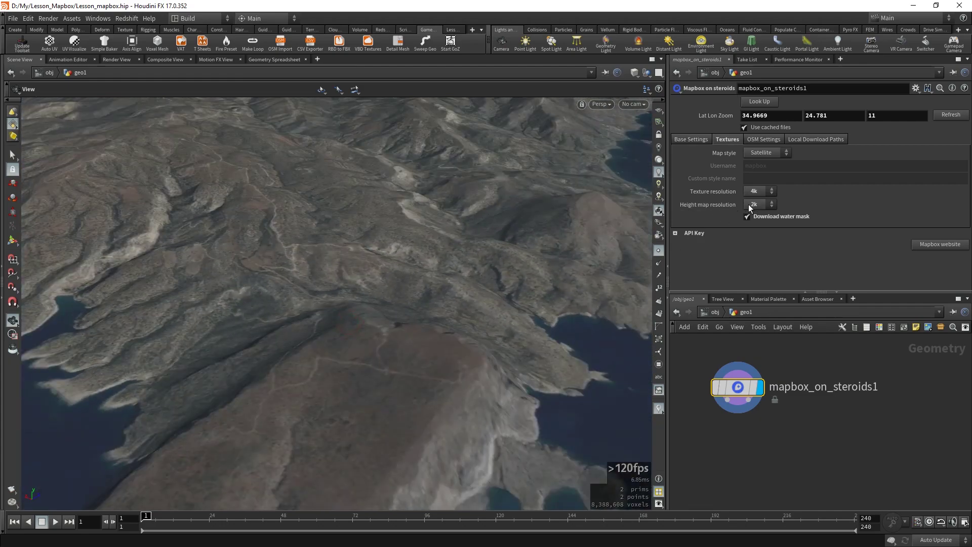
mouse_move(336, 349)
mouse_down()
mouse_move(320, 333)
mouse_move(311, 339)
mouse_up()
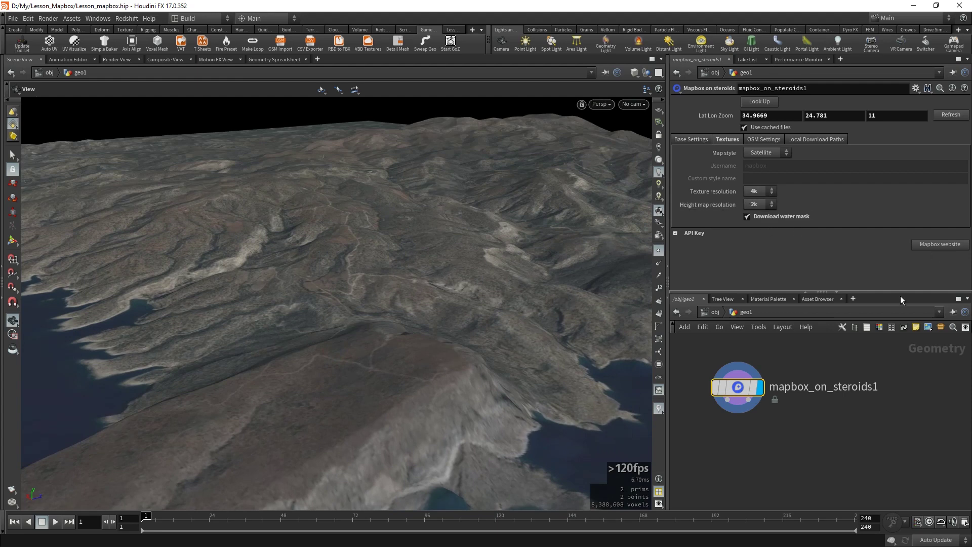
key(alt+Tab)
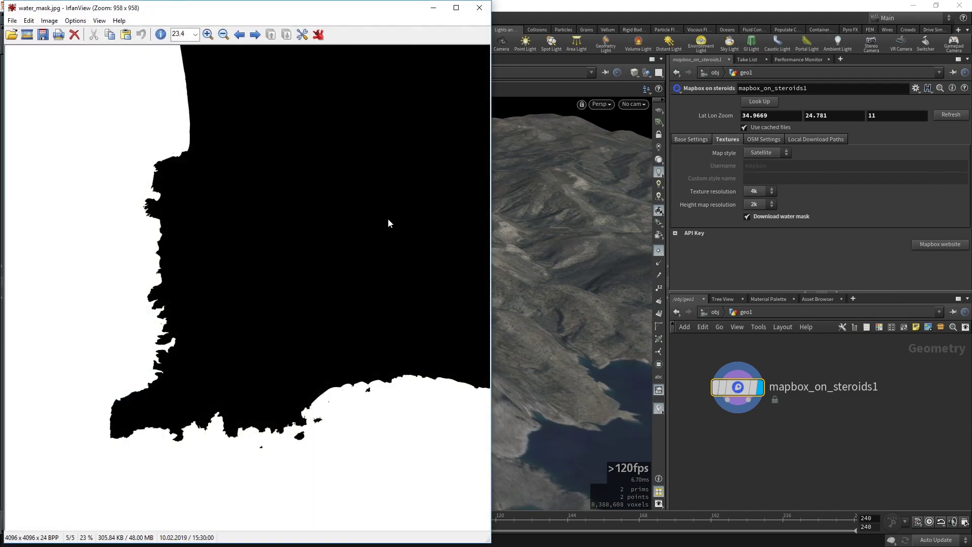
drag(343, 17, 558, 30)
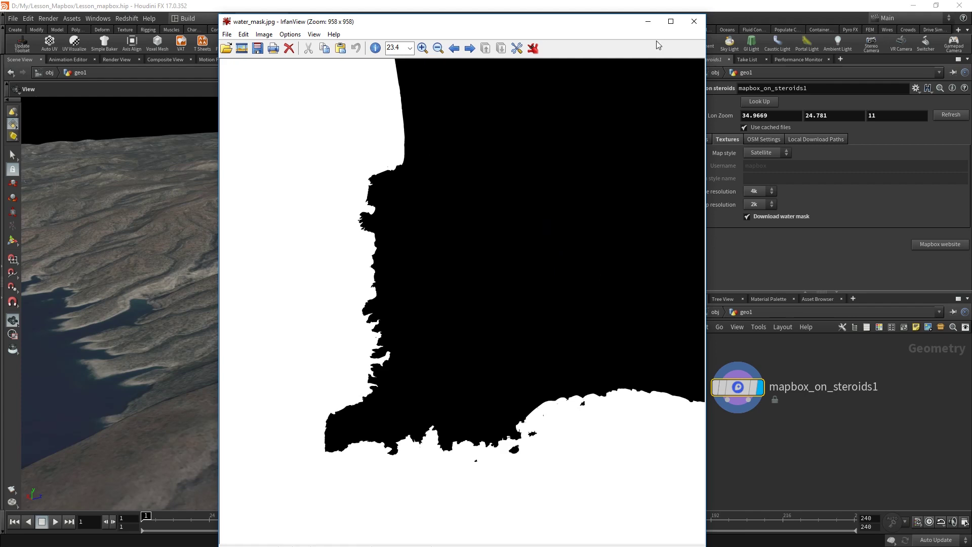
click(694, 21)
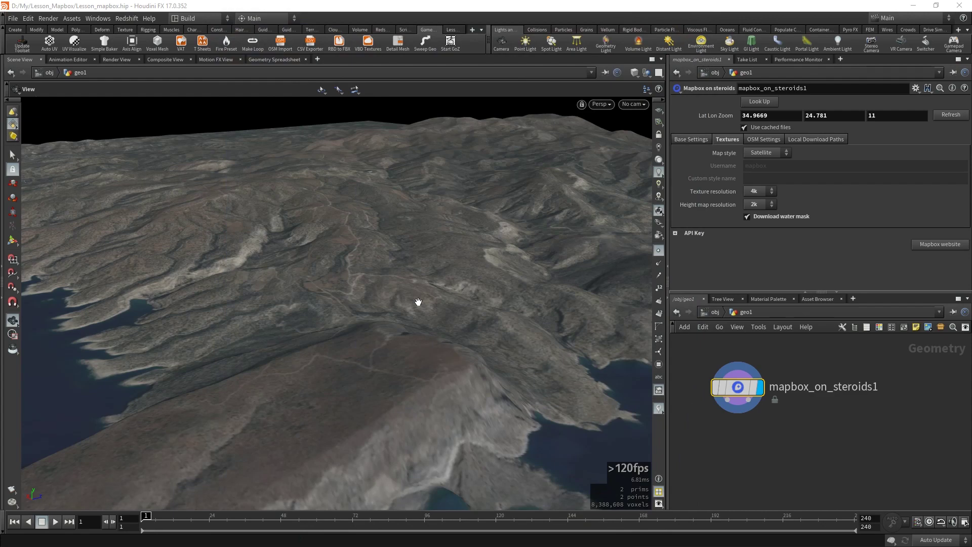
Step: Orbit to the peninsula coastline and review the map styles, keeping Satellite selected
mouse_move(506, 256)
mouse_down()
mouse_move(413, 404)
mouse_move(424, 354)
mouse_move(432, 363)
mouse_move(406, 299)
mouse_move(360, 402)
mouse_move(587, 269)
mouse_move(581, 278)
mouse_up()
click(756, 154)
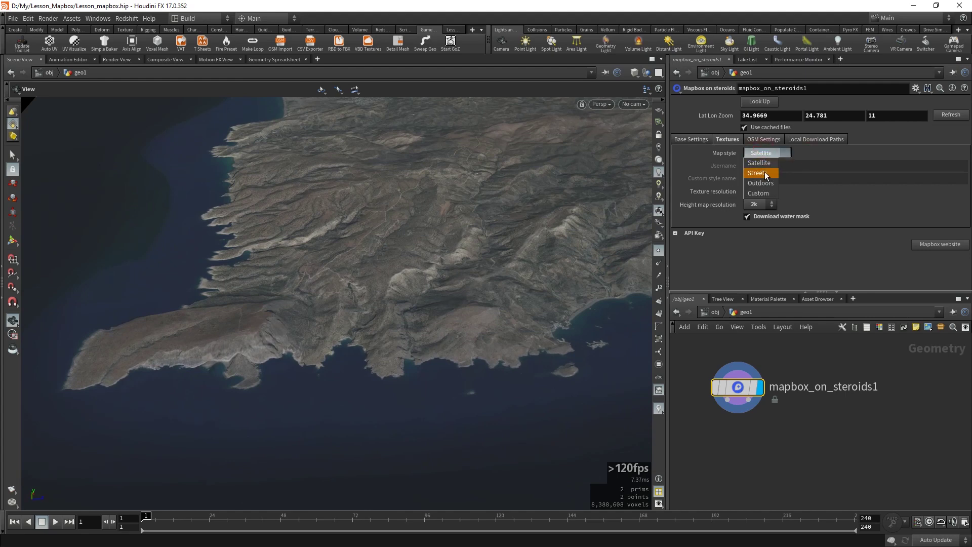
click(802, 154)
click(761, 154)
click(802, 153)
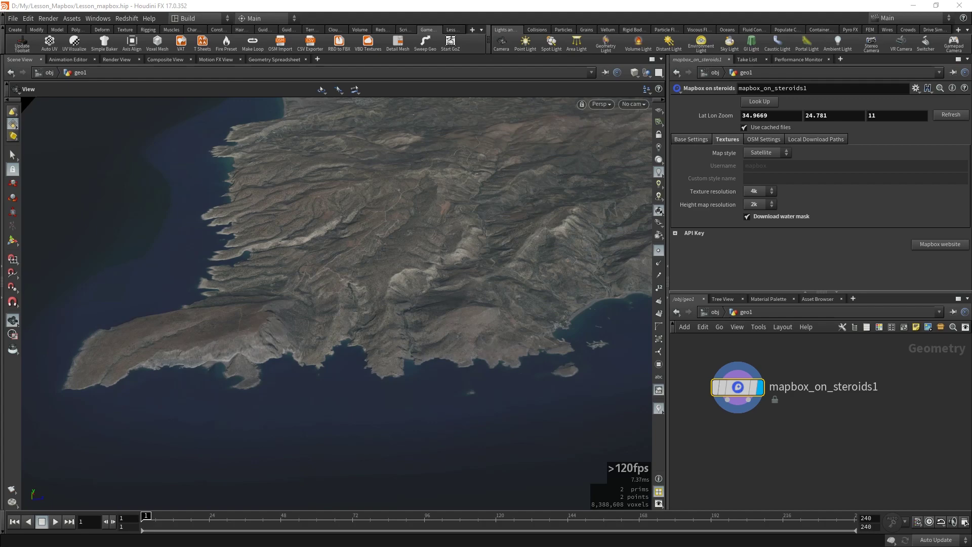
scroll(671, 76, up, 5)
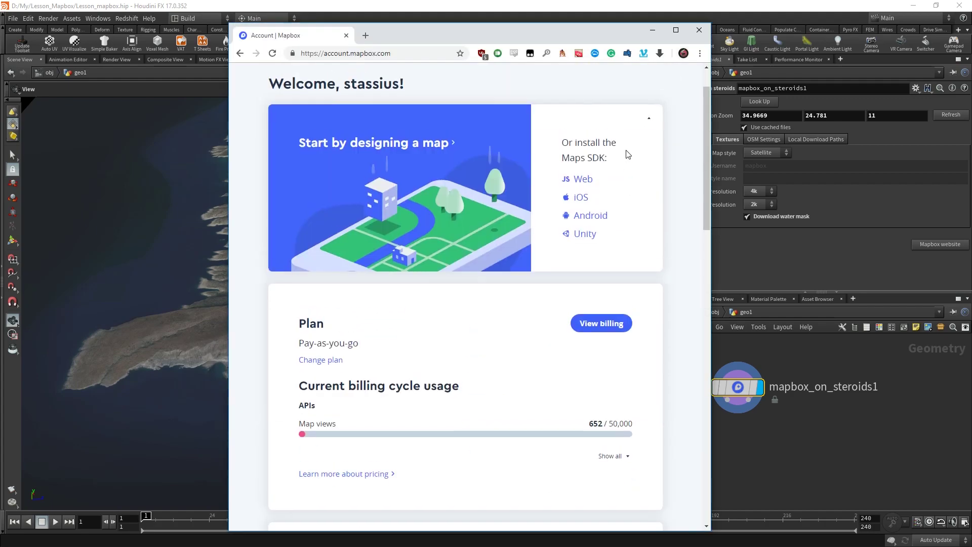
Step: Go to Mapbox Studio from the account menu and open the designer style gallery
click(659, 86)
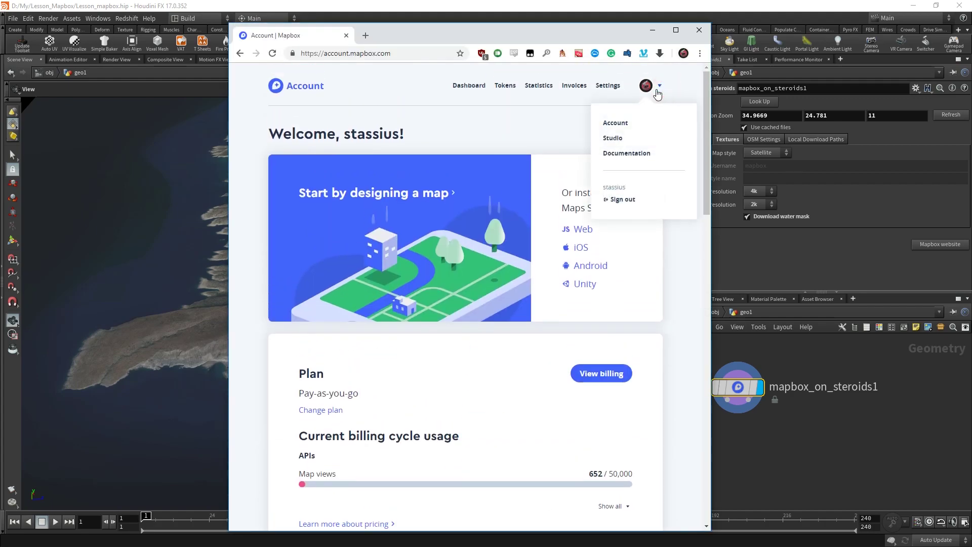
click(610, 143)
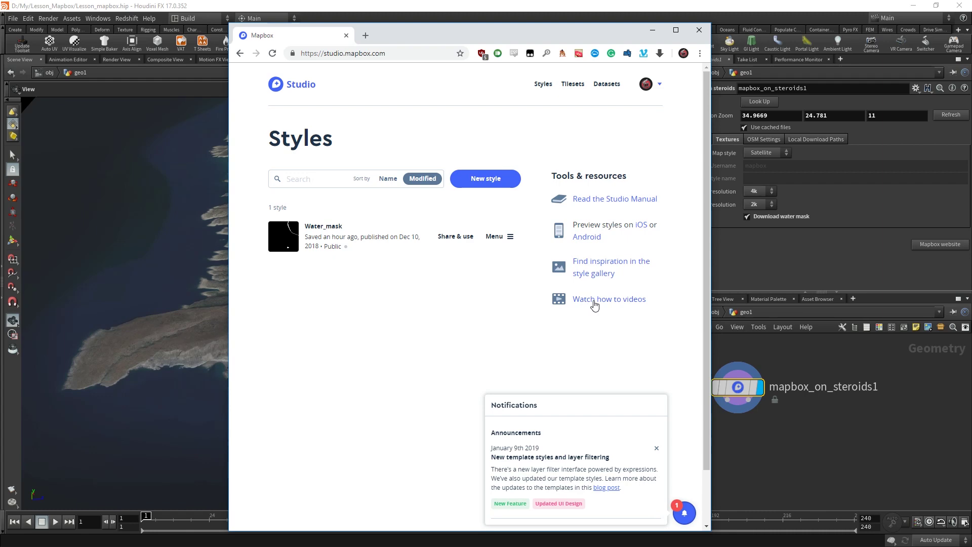
click(611, 266)
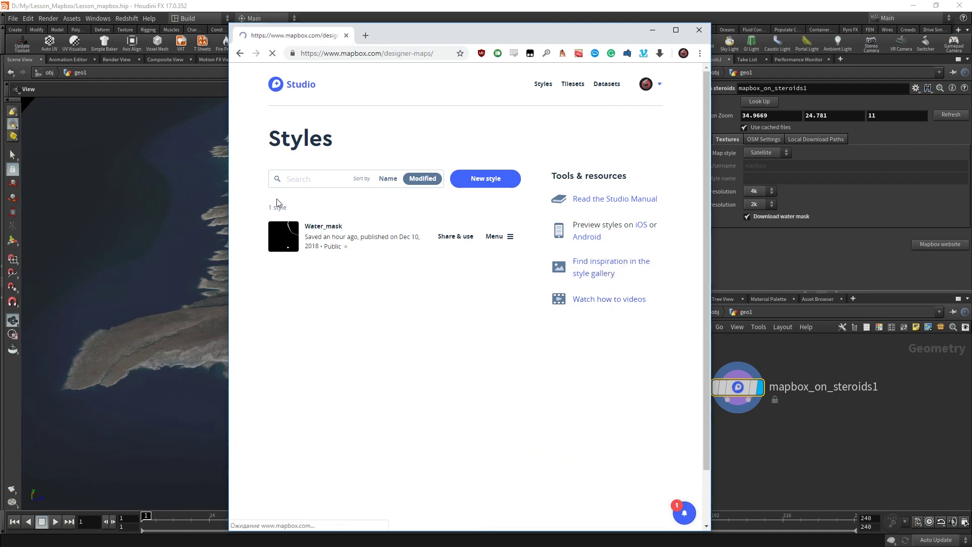
Step: Scroll through the designer map styles, then move the browser window aside
scroll(272, 205, down, 3)
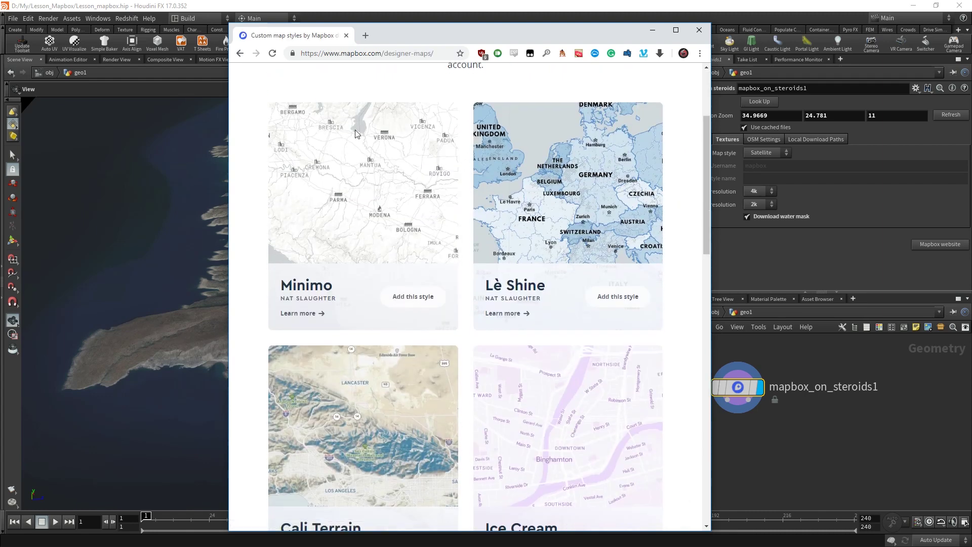
scroll(481, 203, down, 3)
scroll(393, 269, down, 4)
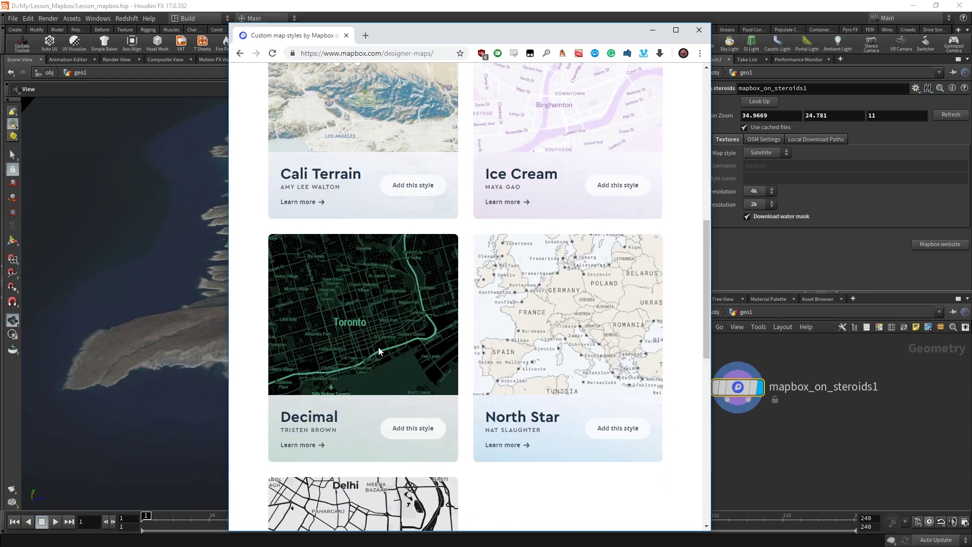
scroll(412, 379, down, 3)
scroll(374, 348, up, 5)
scroll(375, 348, up, 8)
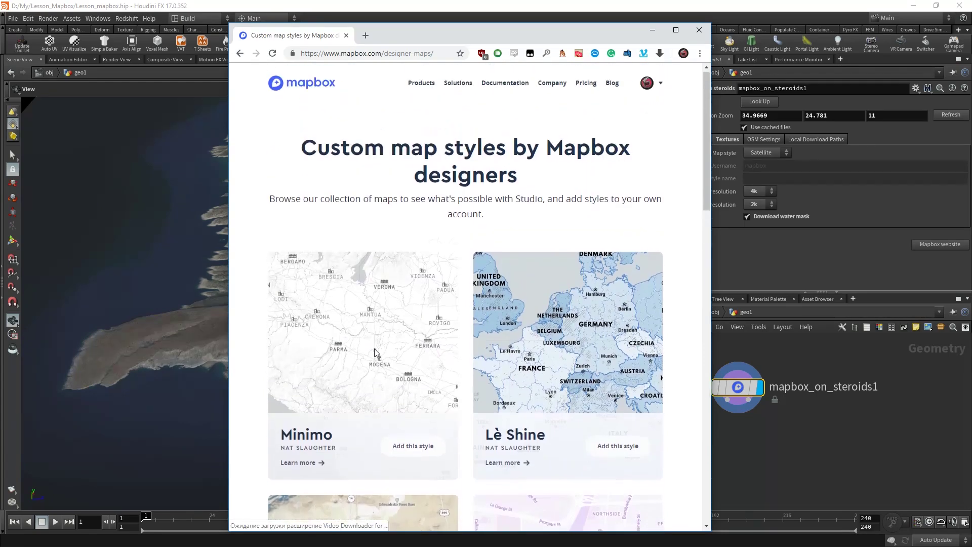
drag(564, 33, 394, 47)
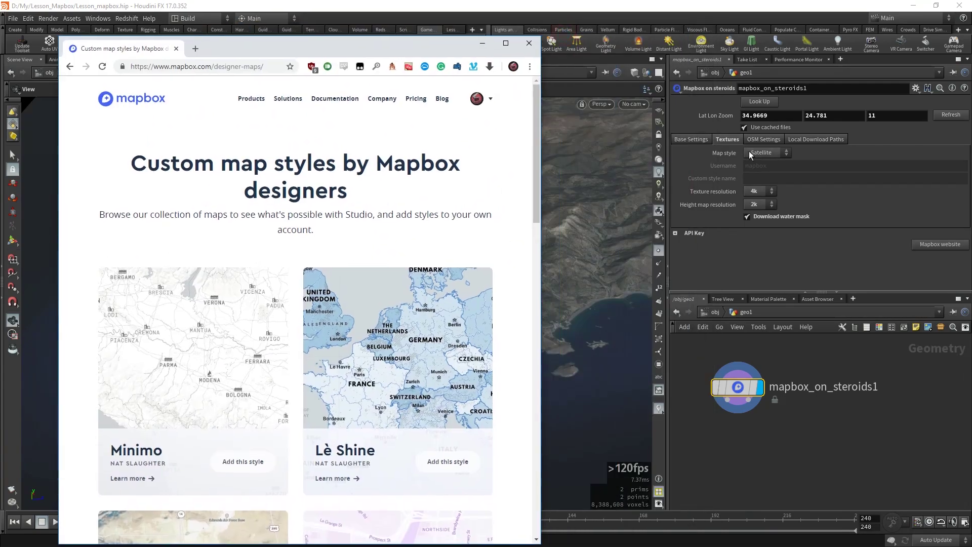
Step: Set the map style to Custom, then return the browser to the Studio Styles page
click(749, 151)
click(761, 193)
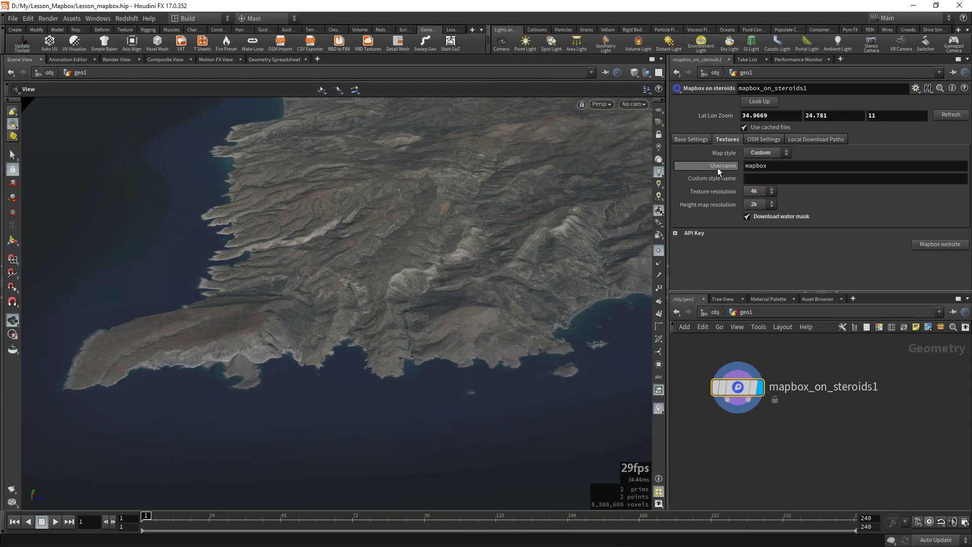
double_click(756, 166)
click(768, 180)
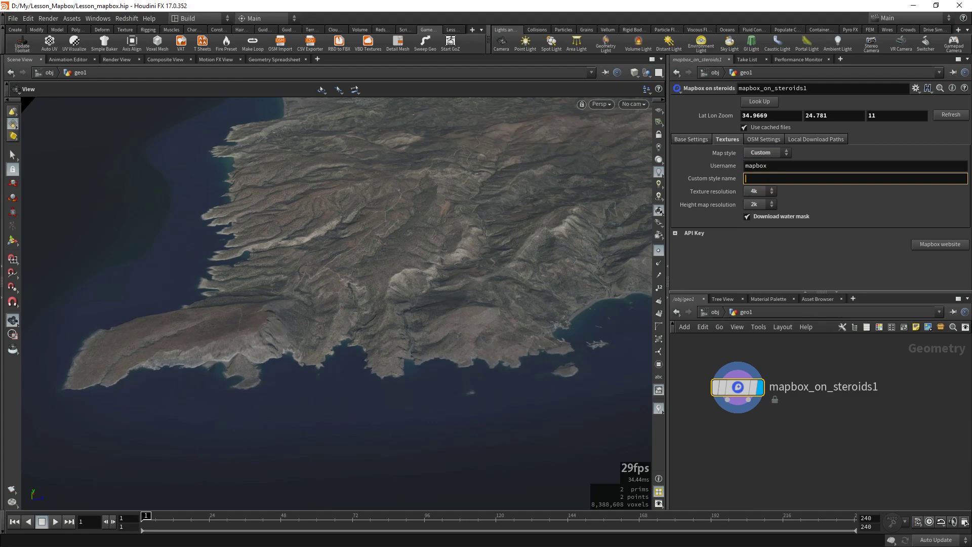
key(alt+Tab)
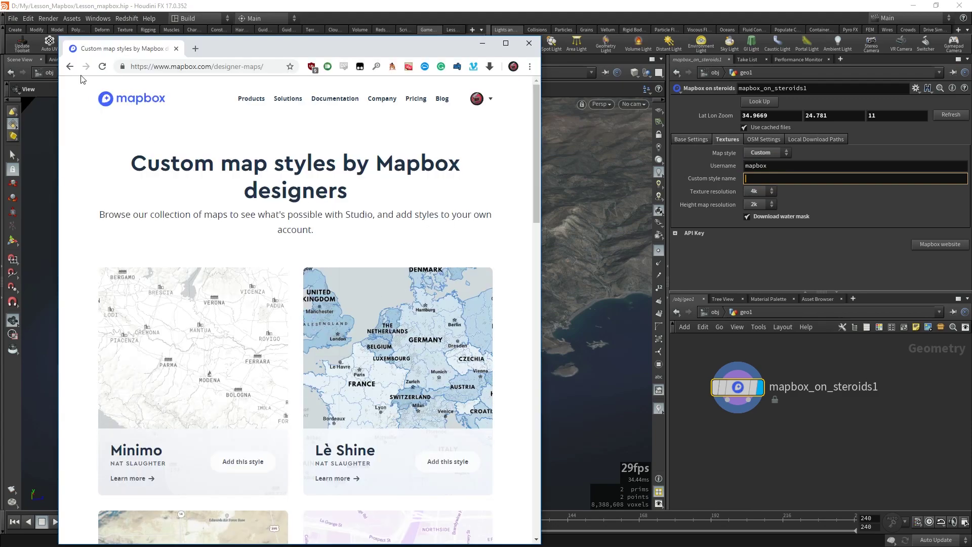
click(68, 67)
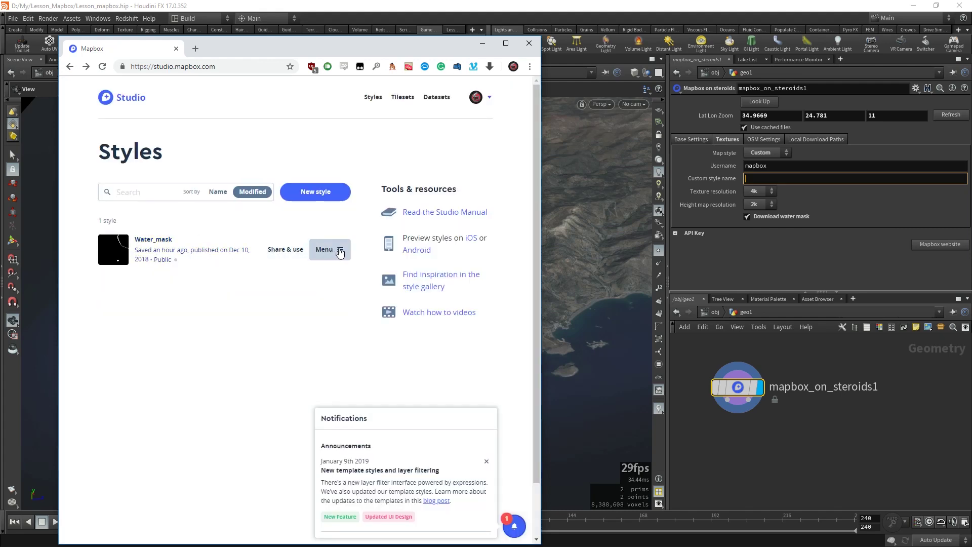
Step: Select the Water_mask style's full share URL, then return to Houdini
click(289, 252)
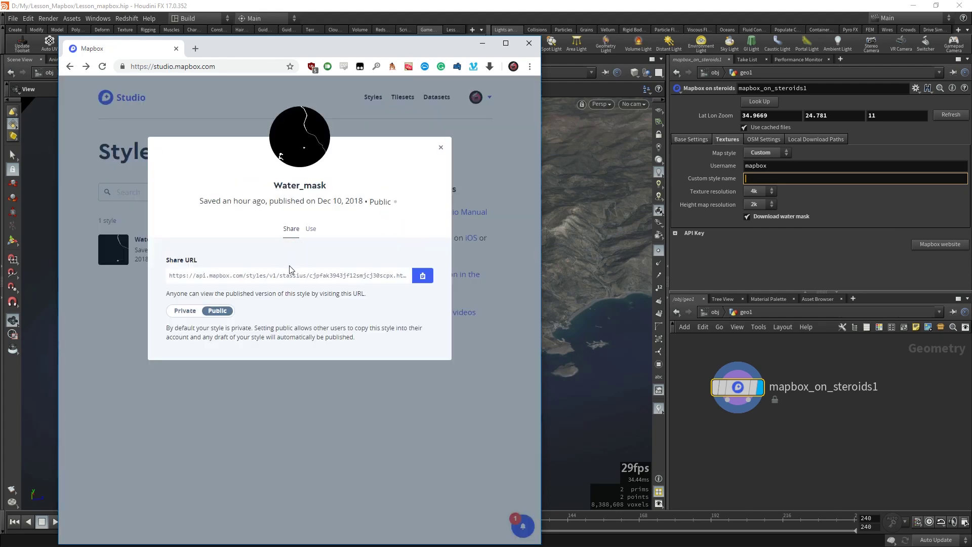
drag(308, 277, 394, 283)
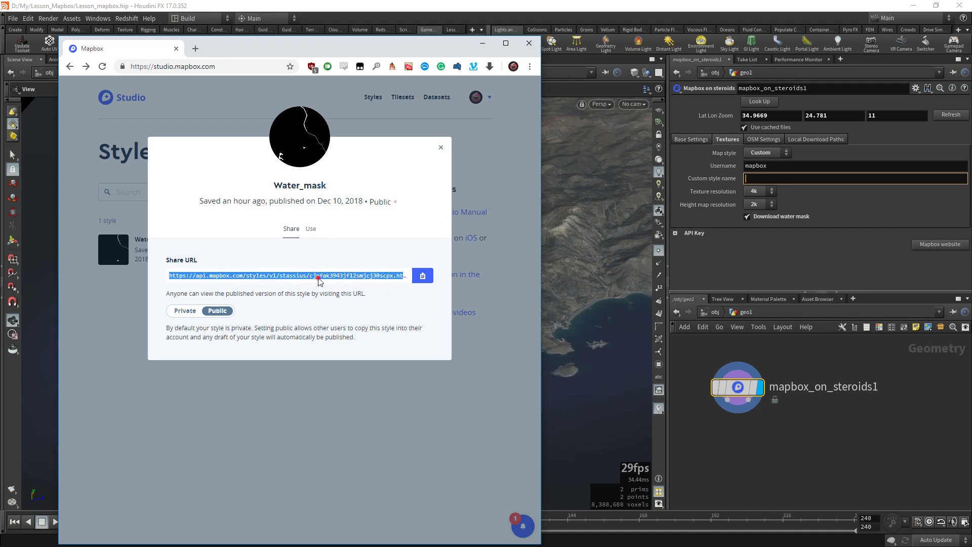
click(283, 279)
click(767, 179)
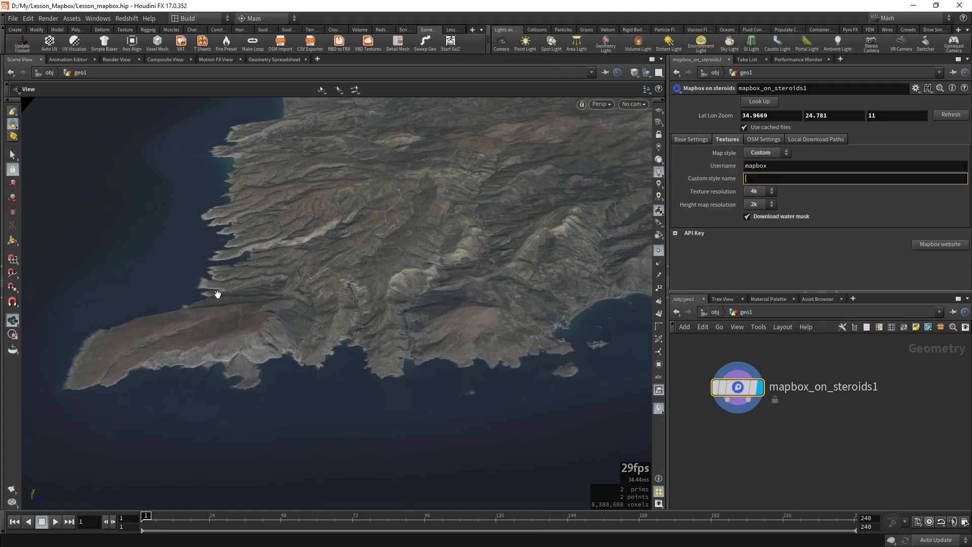
Step: Set the map style back to Satellite and show the OSM Settings
click(770, 153)
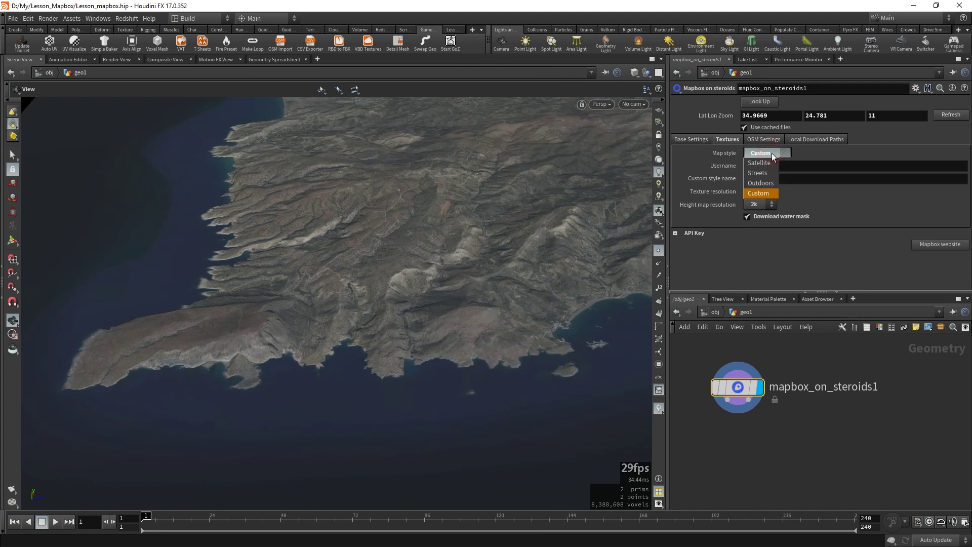
click(768, 161)
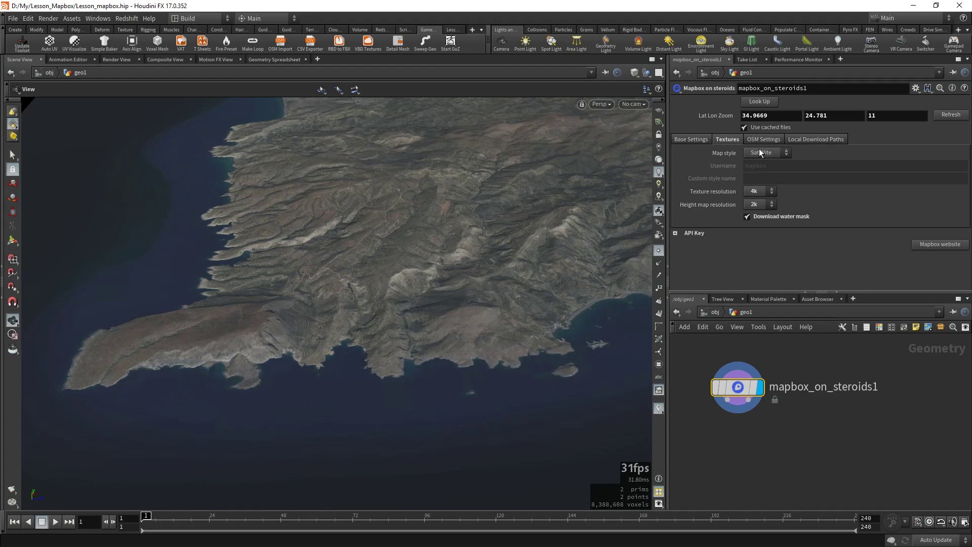
click(760, 138)
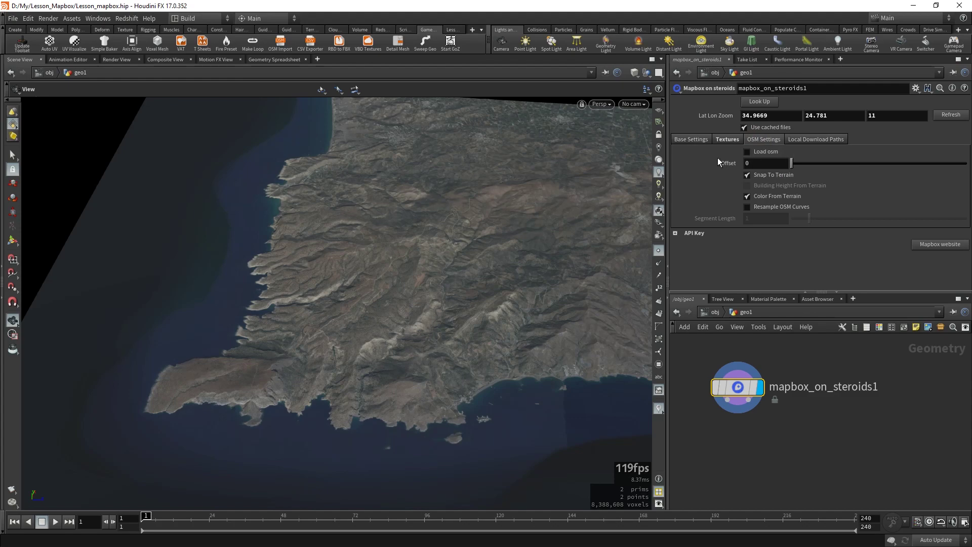
Step: Enlarge the 3D view and show the node's local download path settings
mouse_move(369, 413)
mouse_down()
mouse_move(423, 408)
mouse_move(341, 427)
mouse_up()
scroll(777, 451, down, 3)
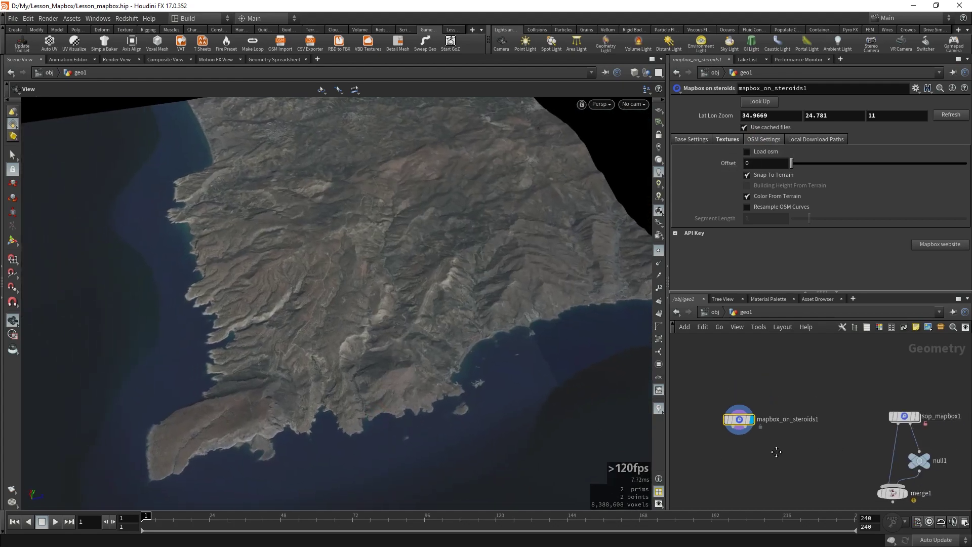
mouse_move(667, 371)
mouse_down()
mouse_move(782, 371)
mouse_move(660, 371)
mouse_up()
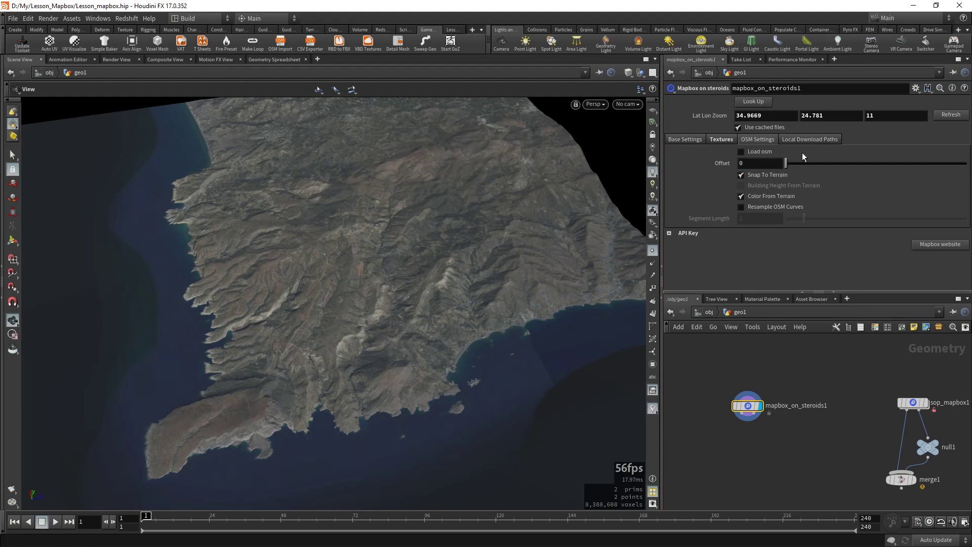
click(817, 142)
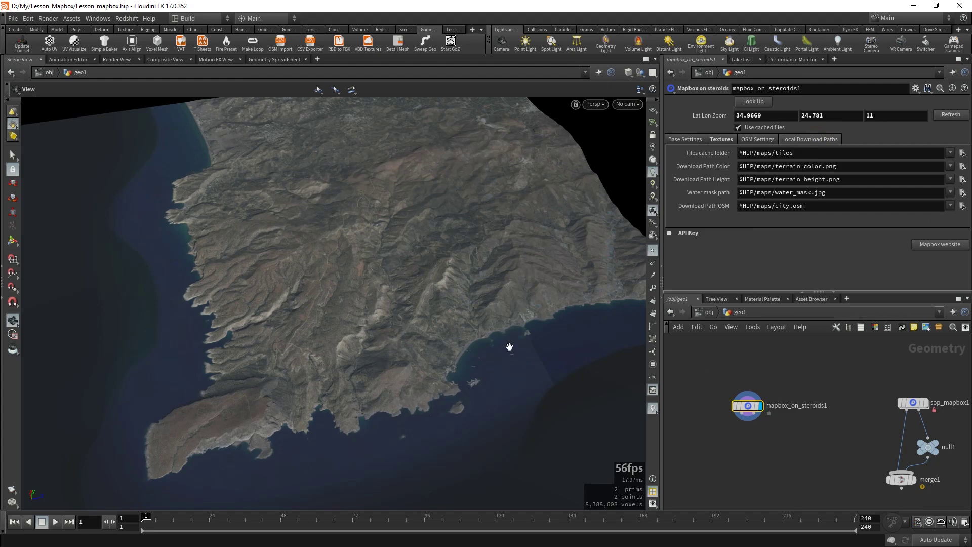
middle_drag(494, 338, 486, 222)
scroll(816, 411, up, 2)
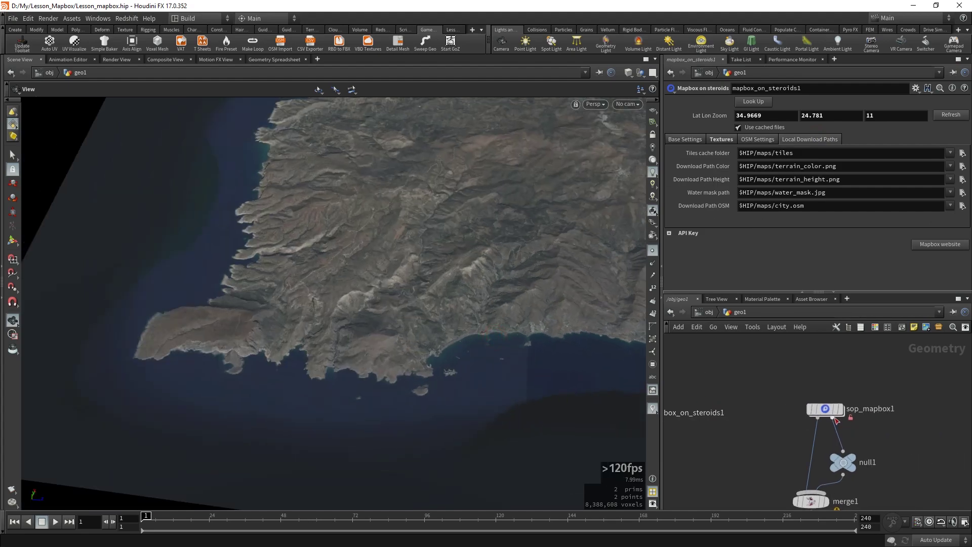
Step: Display the sop_mapbox1 result and zoom out to frame the whole terrain tile
click(838, 409)
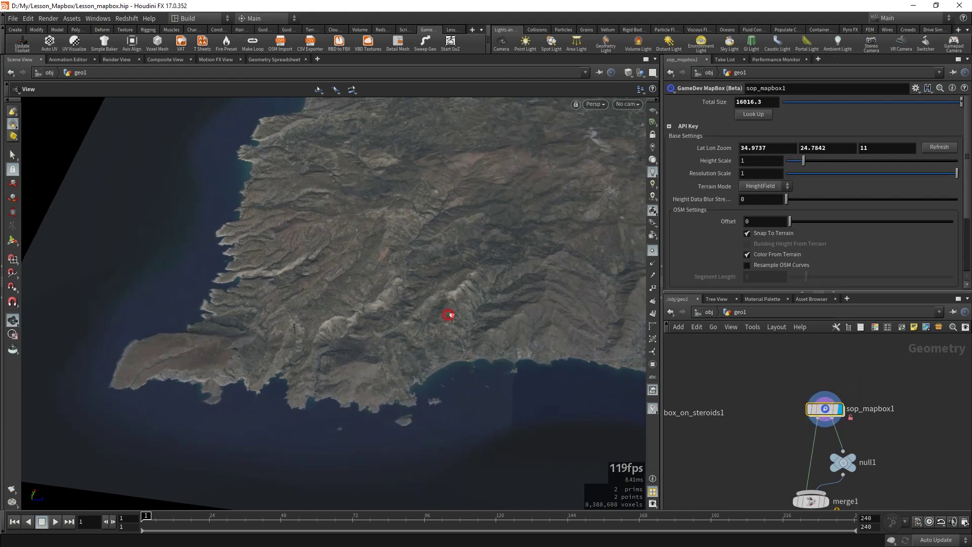
drag(450, 315, 439, 392)
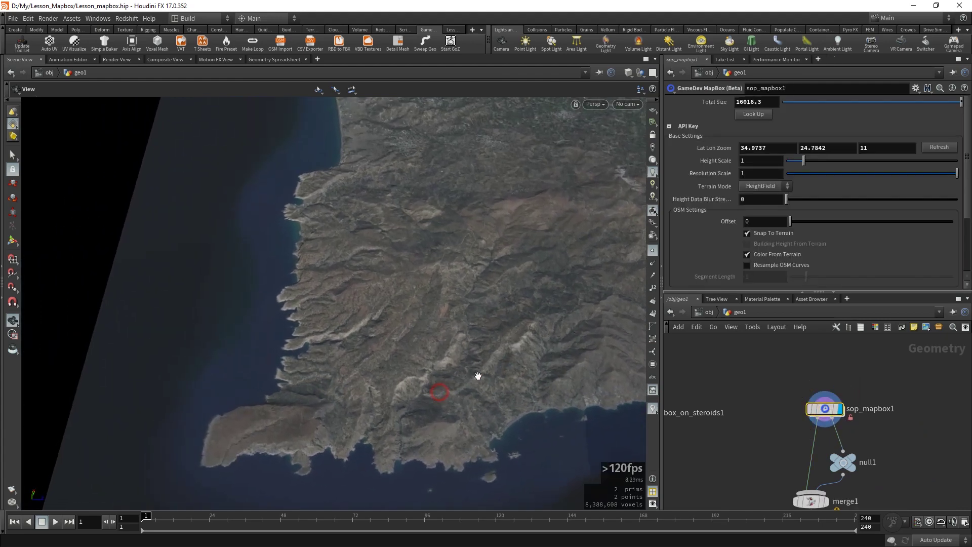
drag(521, 360, 512, 399)
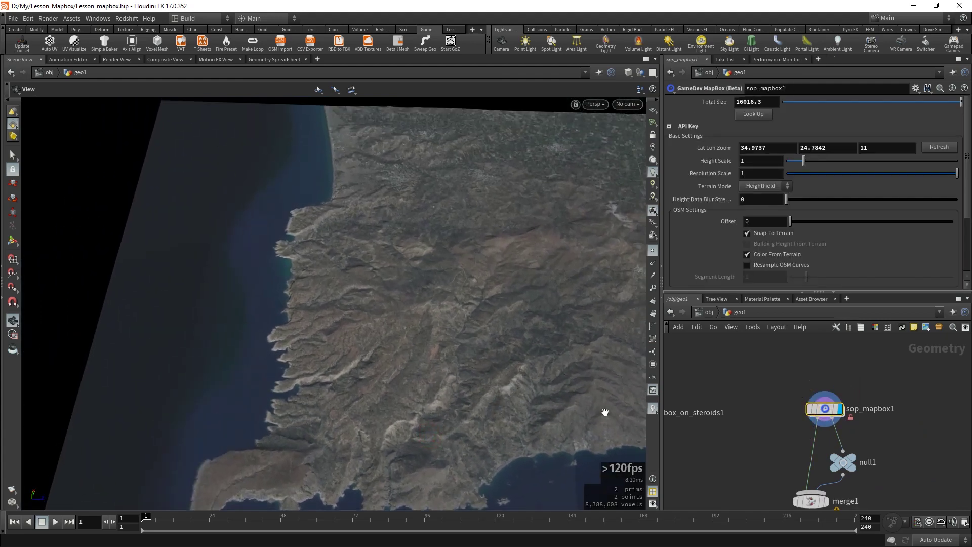
drag(473, 278, 445, 351)
drag(408, 304, 679, 396)
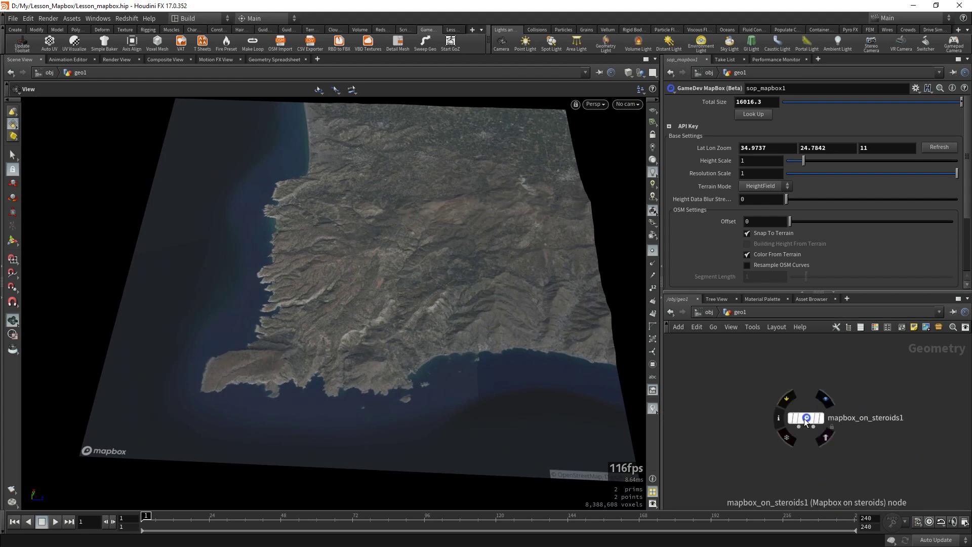
click(807, 418)
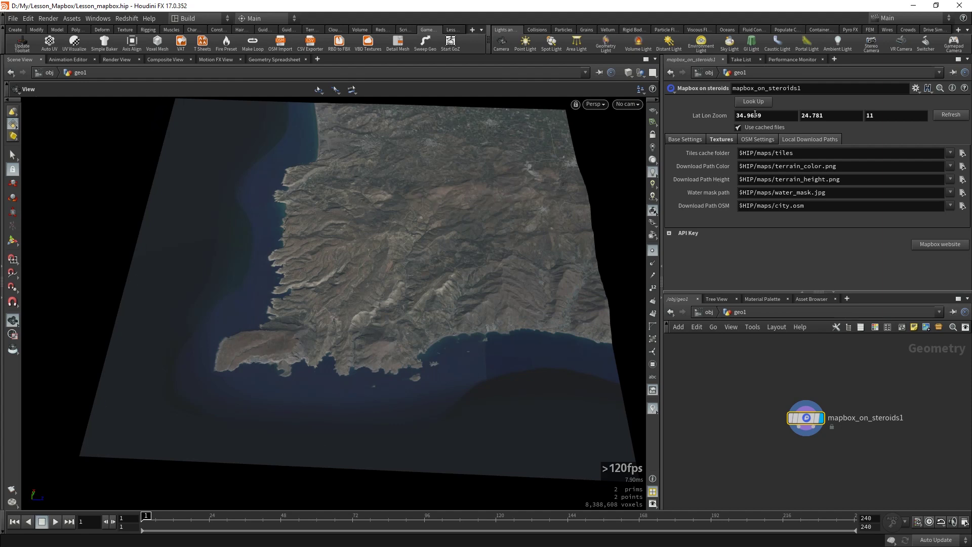
Step: Open the MapBox Select Location picker for the mapbox_on_steroids1 node
click(764, 103)
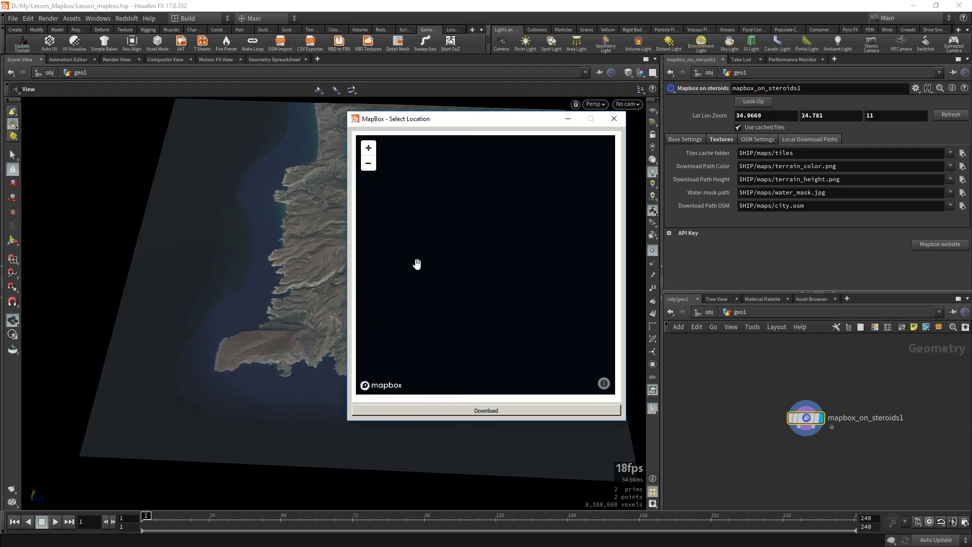
click(568, 118)
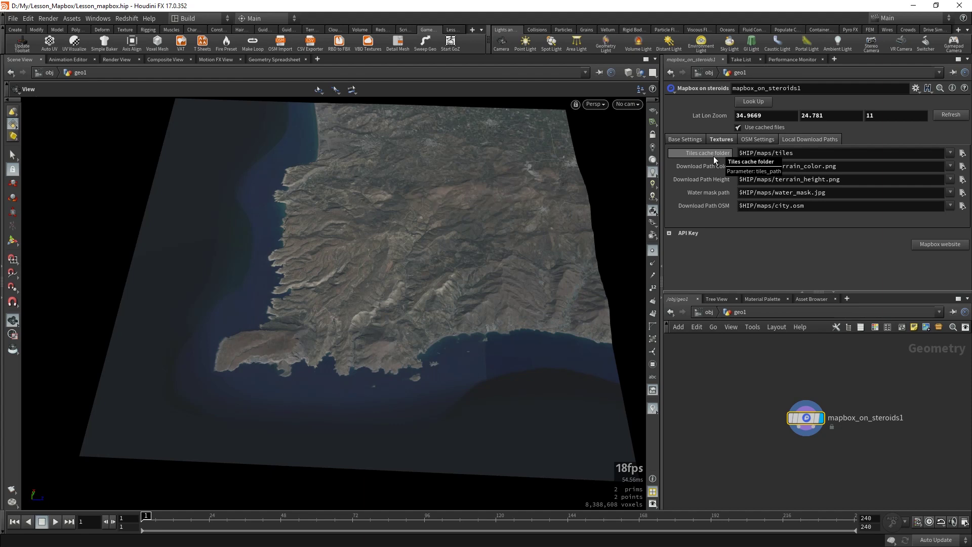
click(713, 156)
click(735, 362)
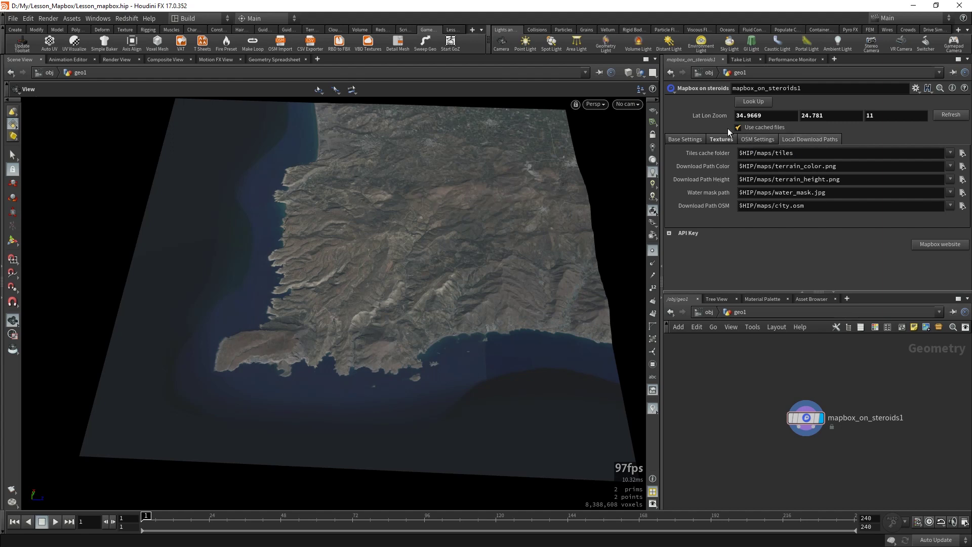
click(715, 166)
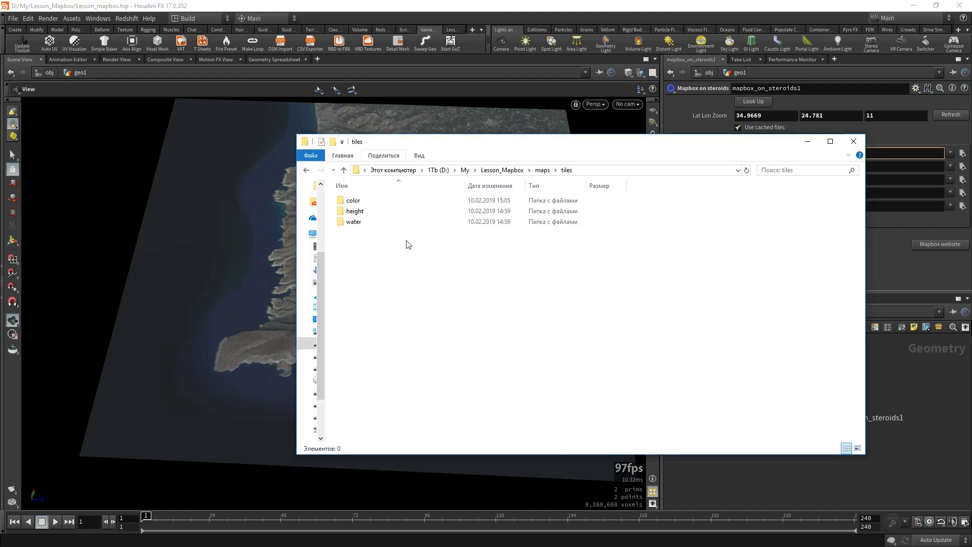
Step: Browse the 969 cached tiles in maps/tiles/color, then show the node's Textures settings
double_click(361, 201)
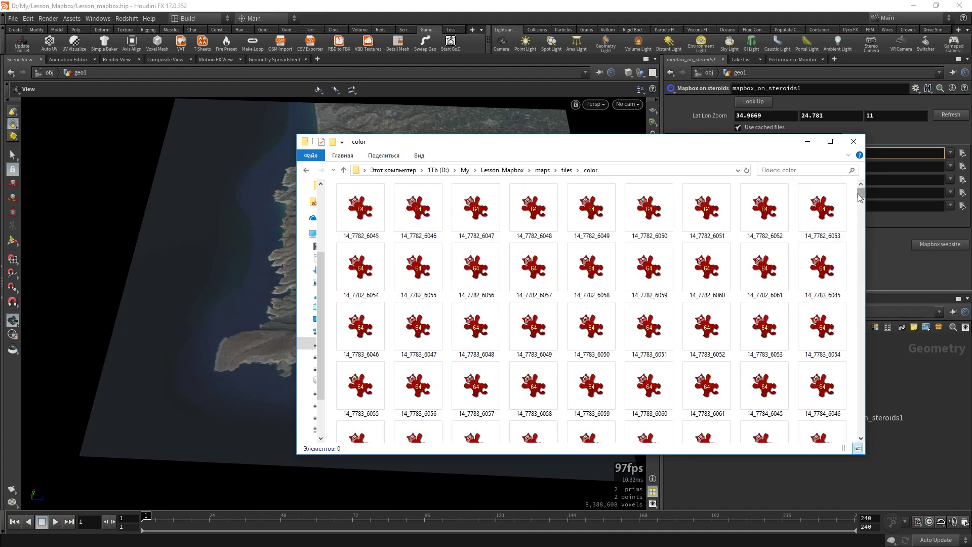
drag(860, 198, 851, 441)
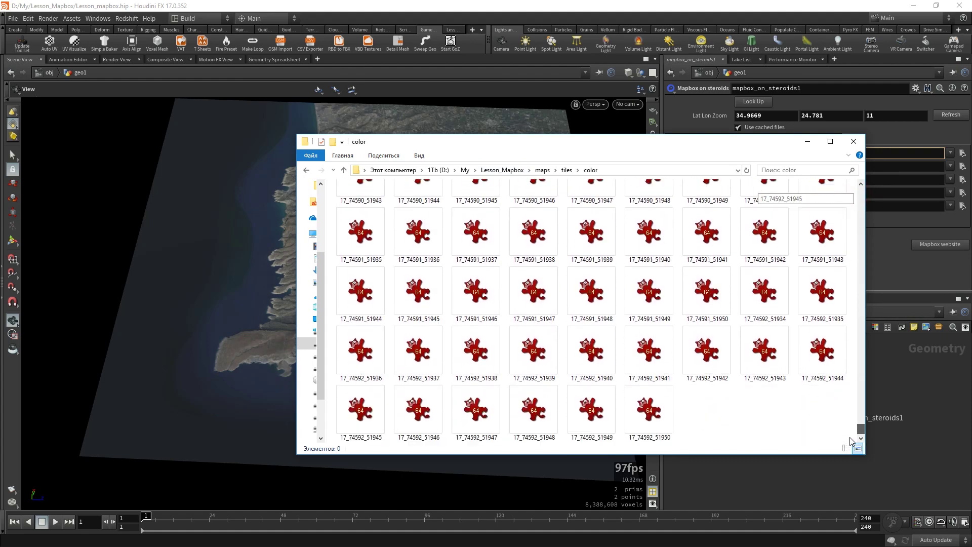
scroll(765, 203, up, 15)
scroll(765, 202, up, 15)
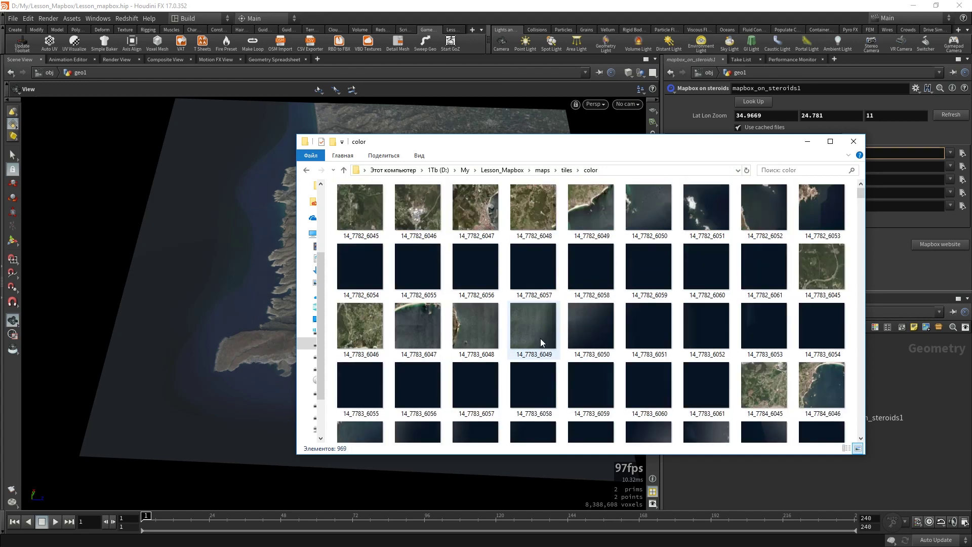
key(alt+Tab)
click(720, 139)
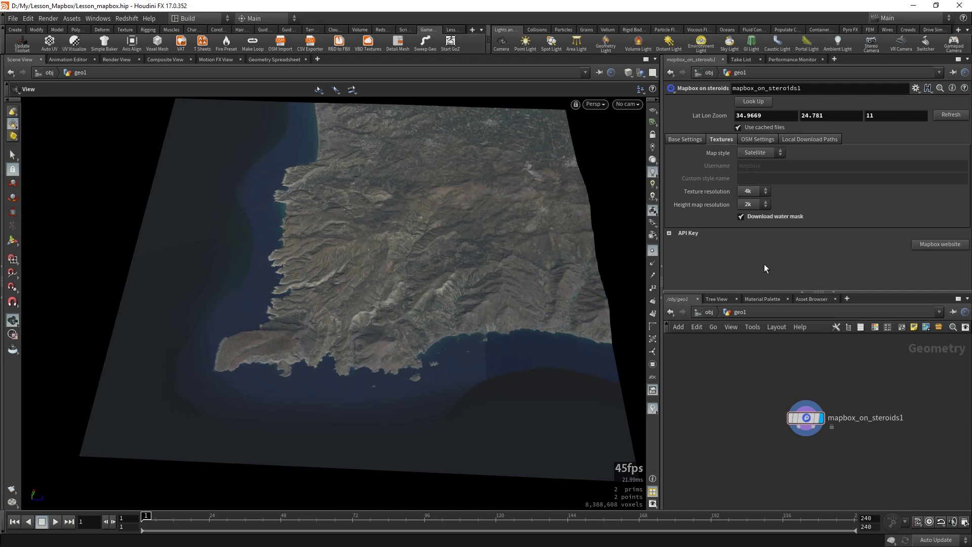
Step: Open the MapBox Select Location window and move it to the left
click(753, 101)
drag(517, 122, 342, 115)
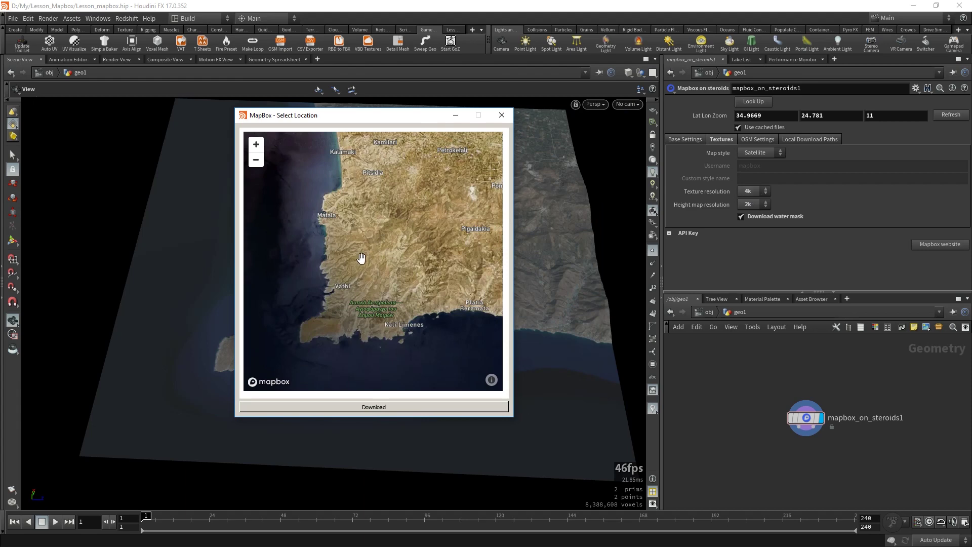
click(869, 116)
click(753, 101)
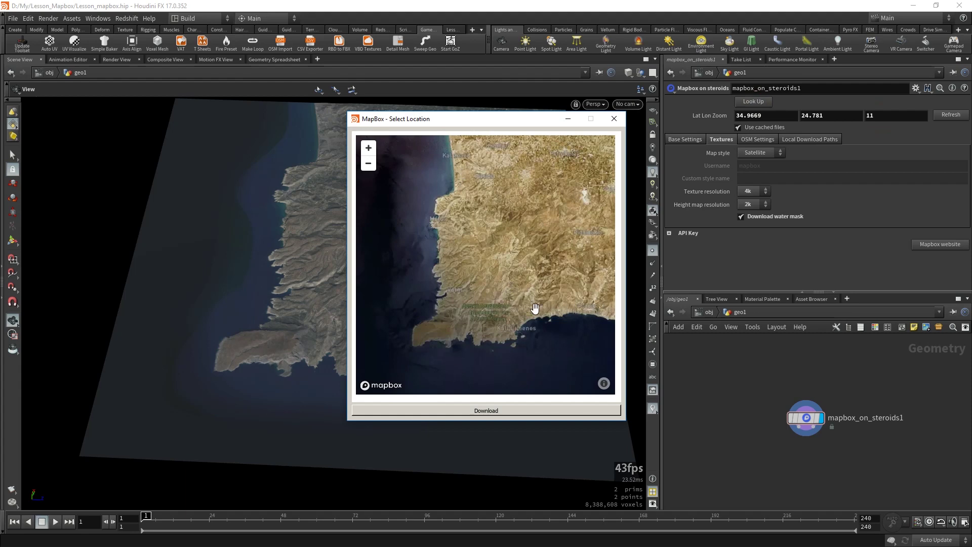
Step: Zoom and pan the satellite map to frame the Matala to Kali Limenes coastline
click(369, 148)
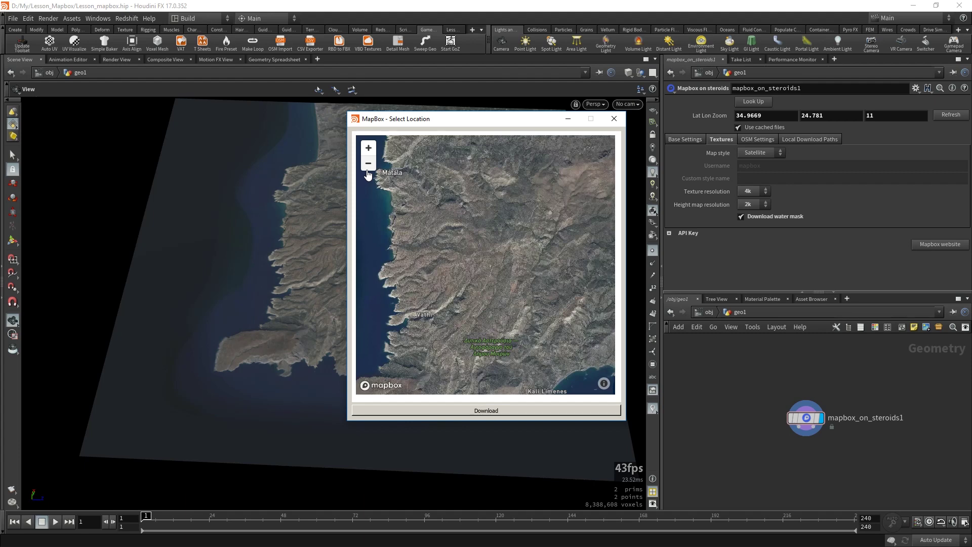
click(370, 150)
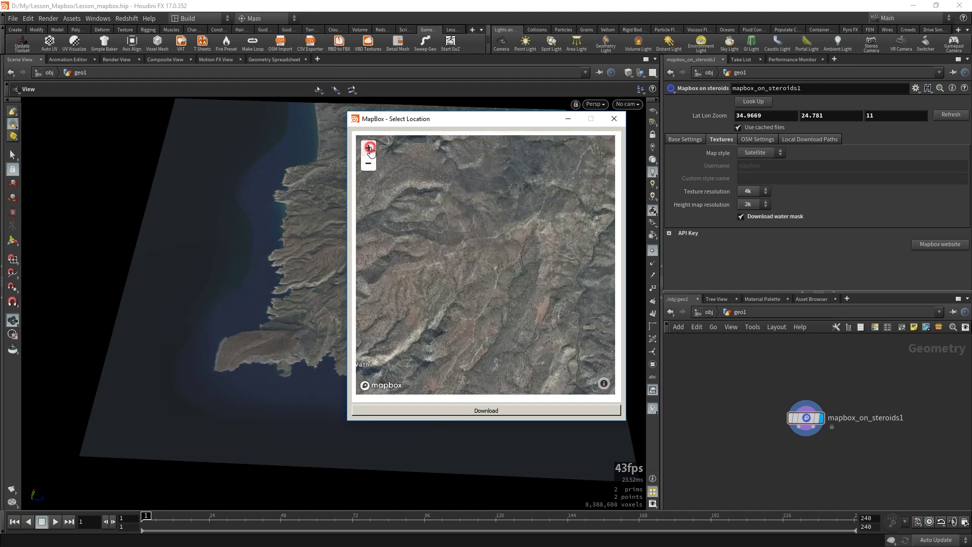
click(369, 163)
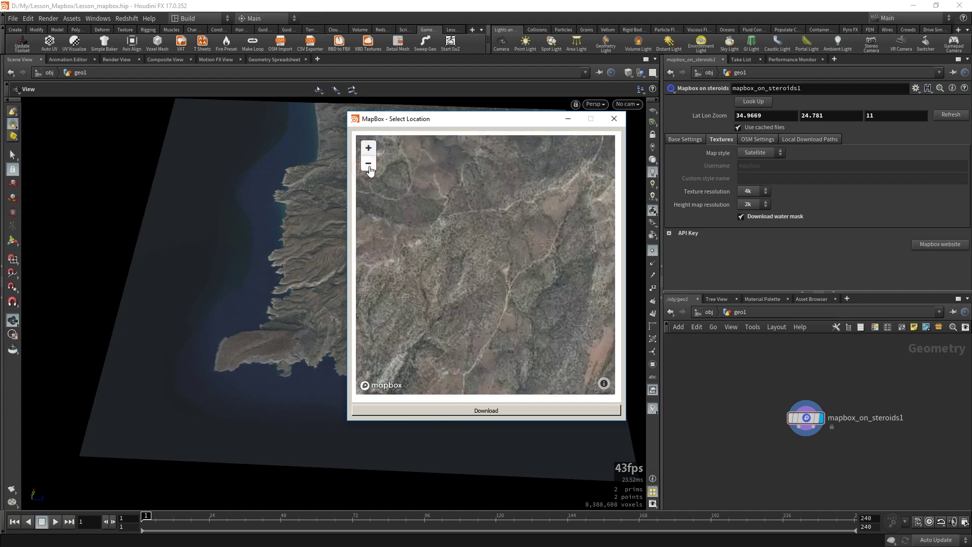
click(368, 163)
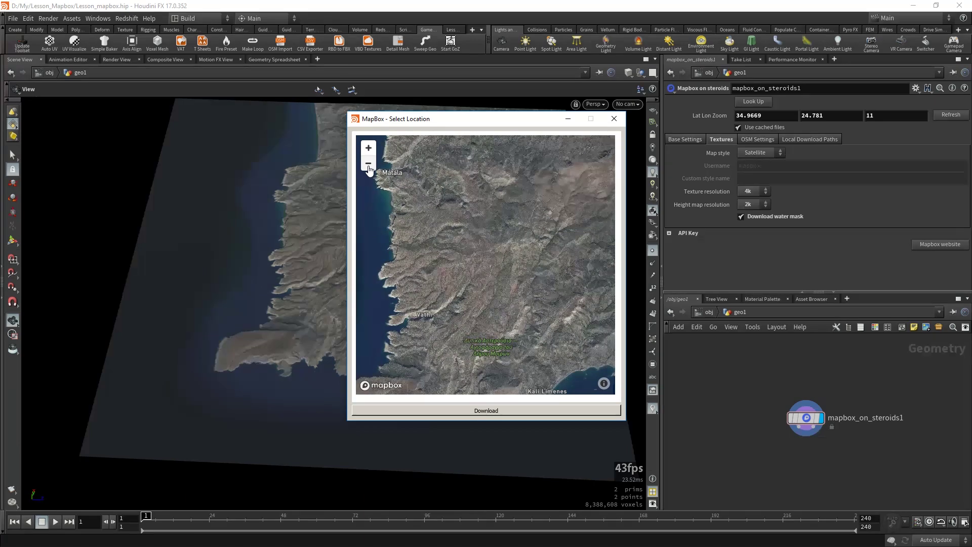
click(368, 167)
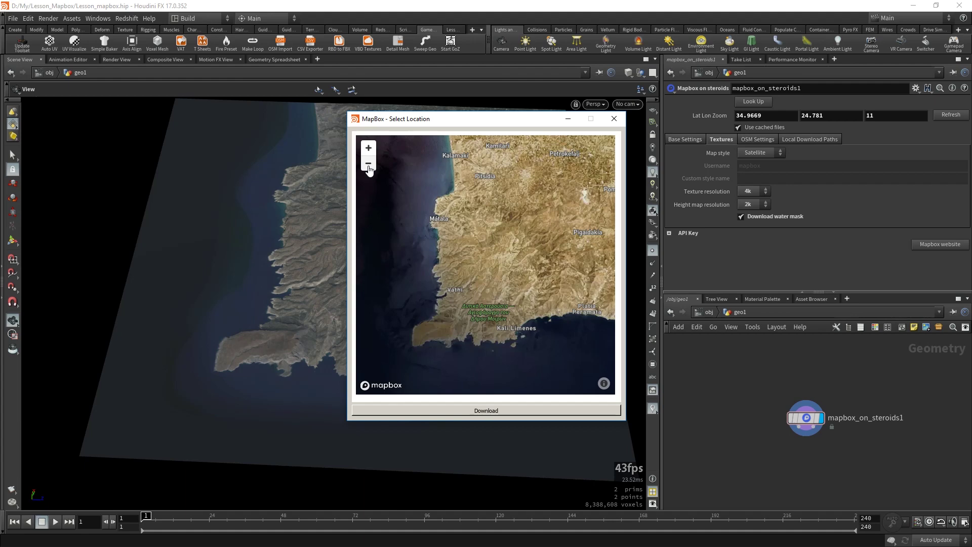
drag(411, 225, 489, 232)
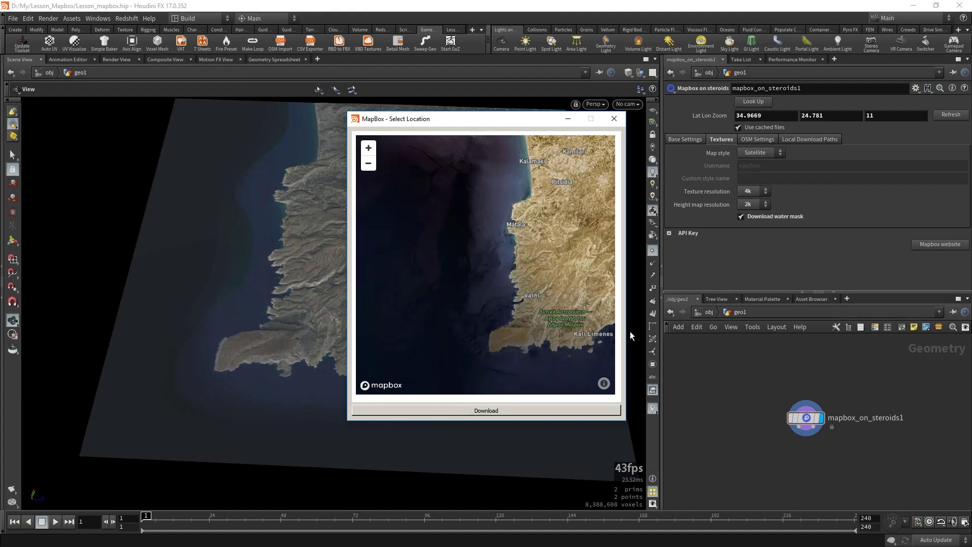
double_click(570, 247)
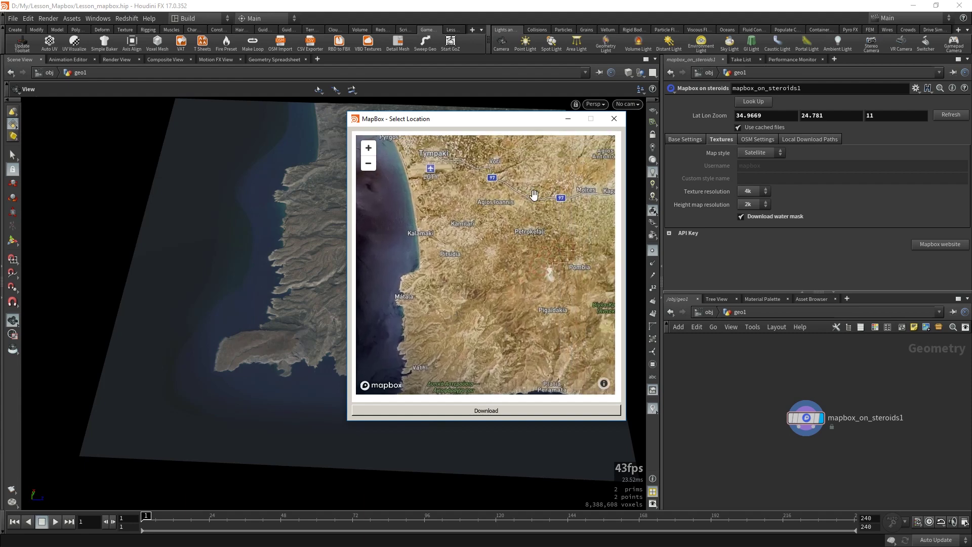
double_click(555, 229)
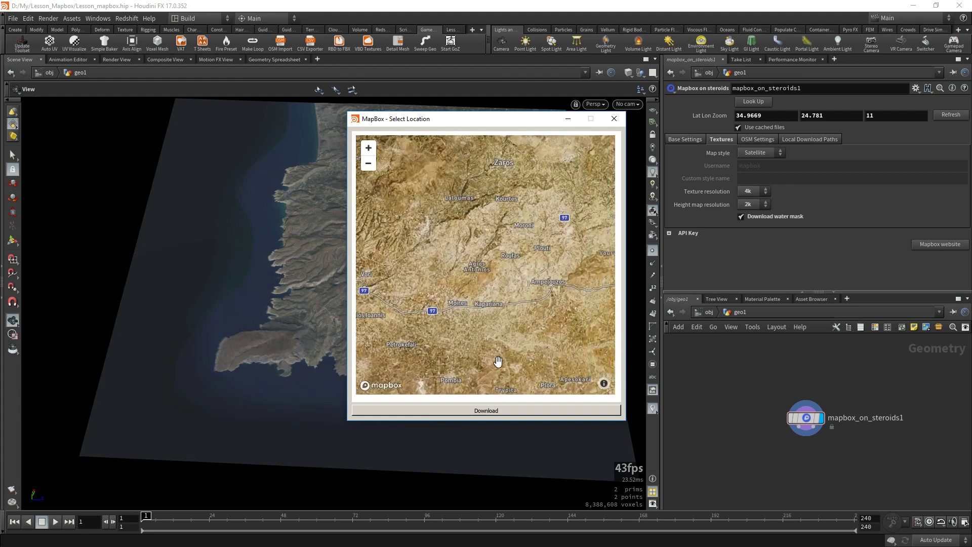
mouse_move(467, 301)
mouse_down()
mouse_move(545, 260)
mouse_move(524, 282)
mouse_up()
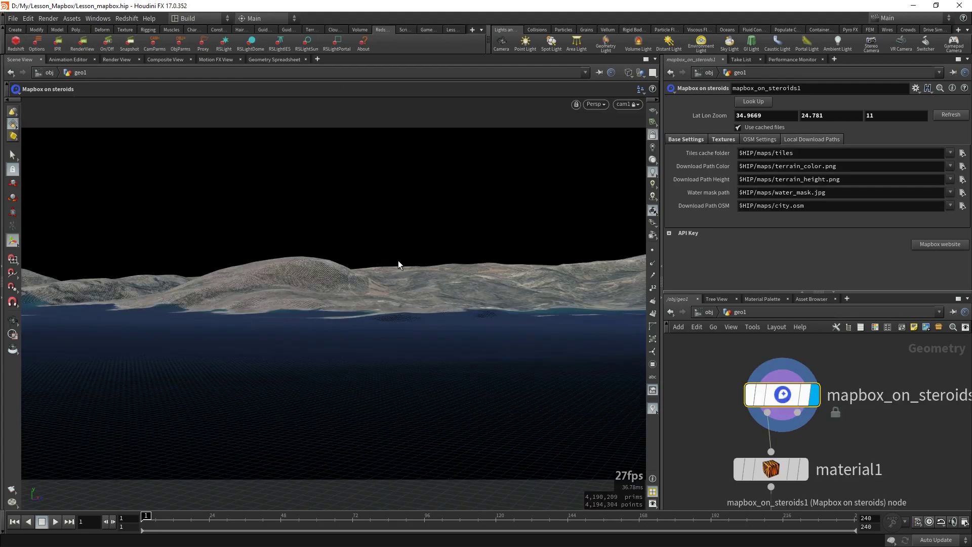
Step: Close the location picker and orbit to a high aerial view of the coastline terrain
key(Escape)
mouse_move(398, 260)
mouse_down()
mouse_move(408, 319)
mouse_move(521, 235)
mouse_move(462, 345)
mouse_move(245, 343)
mouse_move(478, 311)
mouse_move(379, 319)
mouse_move(336, 241)
mouse_move(343, 247)
mouse_move(137, 352)
mouse_move(183, 379)
mouse_move(481, 325)
mouse_move(392, 416)
mouse_move(512, 425)
mouse_move(364, 343)
mouse_move(449, 352)
mouse_move(448, 335)
mouse_move(379, 354)
mouse_move(428, 124)
mouse_move(332, 260)
mouse_move(265, 332)
mouse_move(427, 408)
mouse_move(297, 327)
mouse_move(399, 362)
mouse_move(282, 351)
mouse_move(293, 289)
mouse_move(631, 307)
mouse_move(393, 334)
mouse_up()
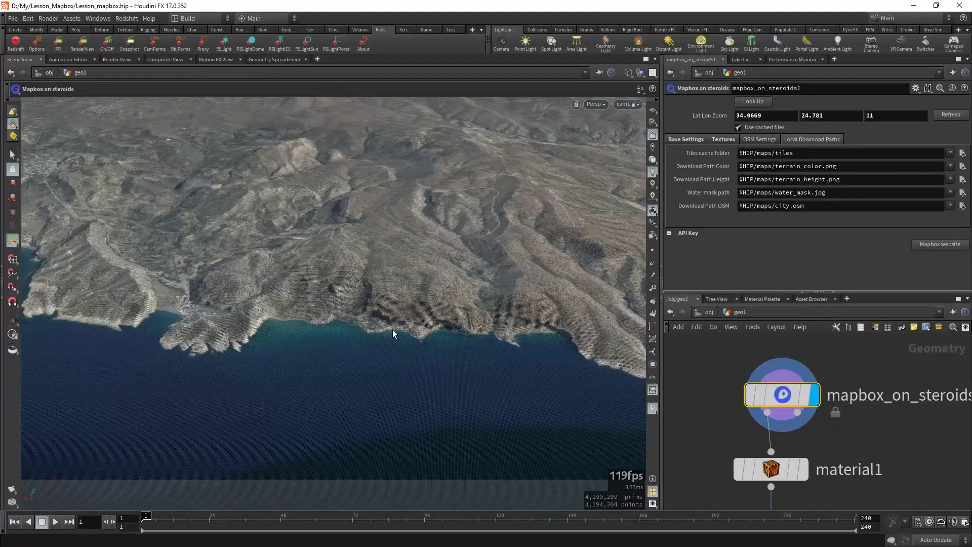